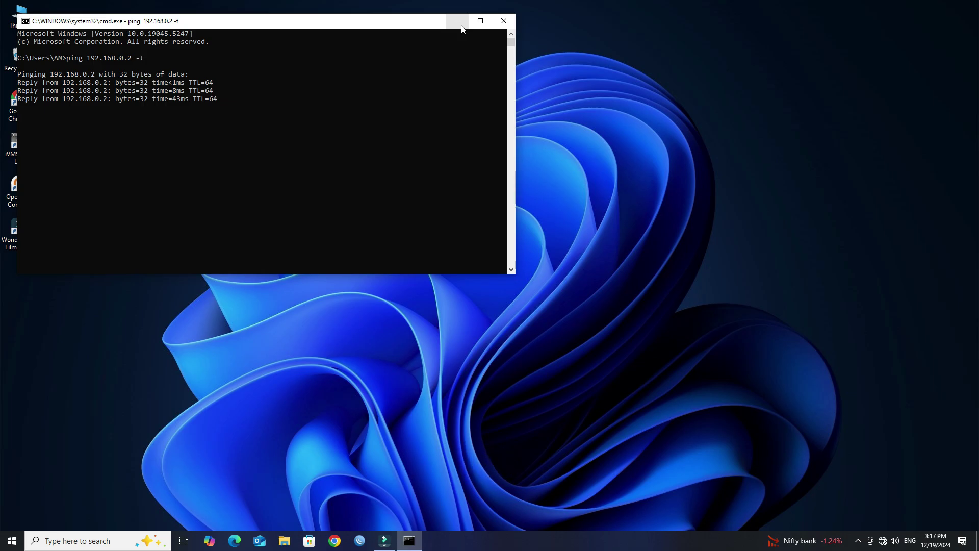
# Launch Chrome and load the radio's login page at 192.168.0.2.
pyautogui.click(335, 541)
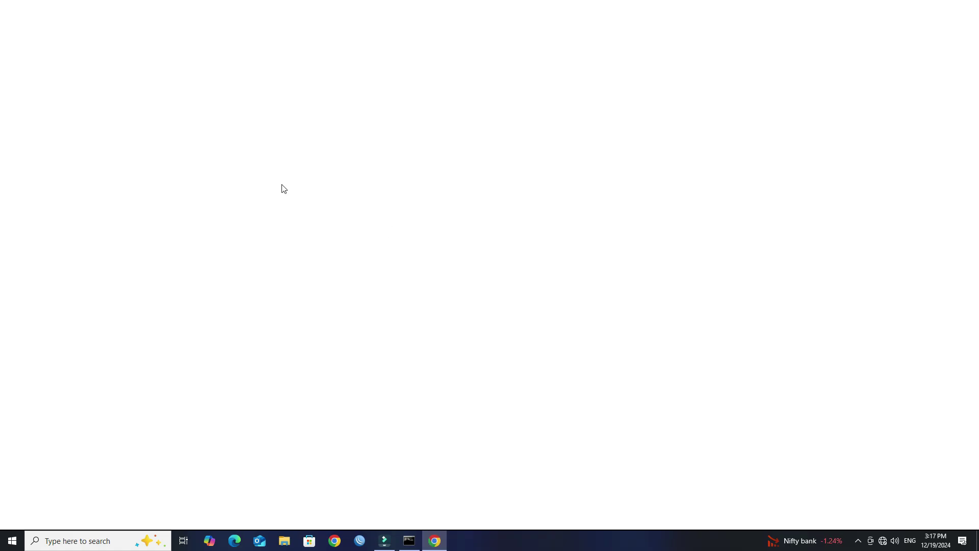
pyautogui.write('192.168.0.2')
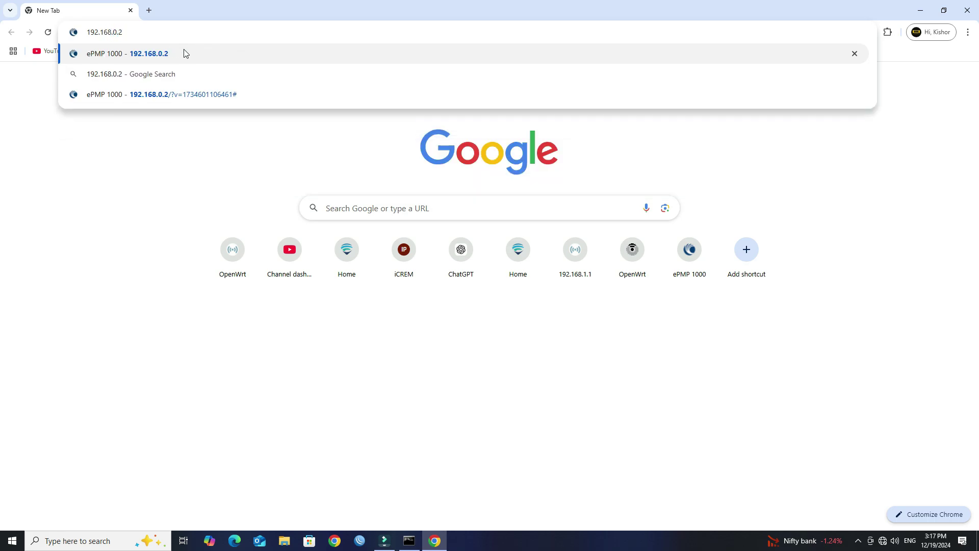
pyautogui.press('Return')
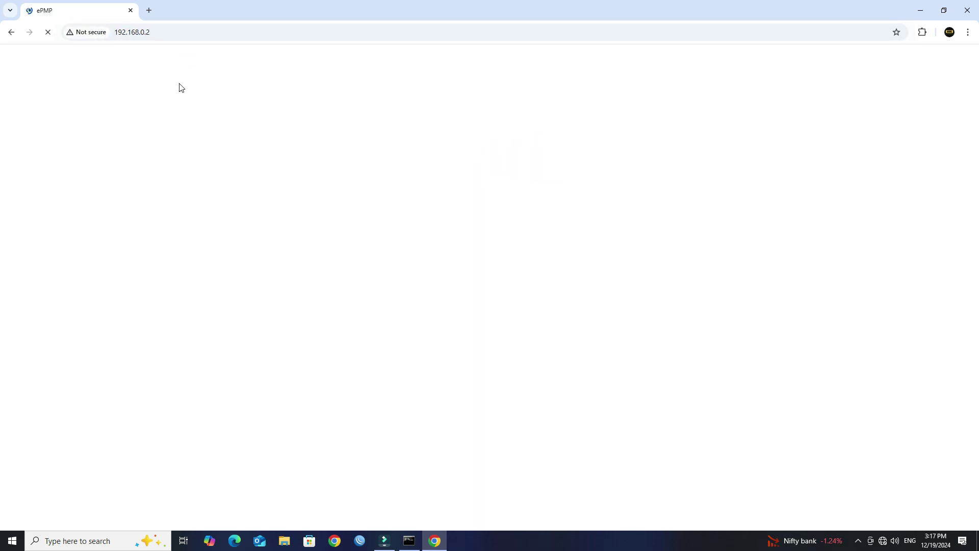
# Log in as admin with the administrator password.
pyautogui.click(47, 32)
pyautogui.click(506, 146)
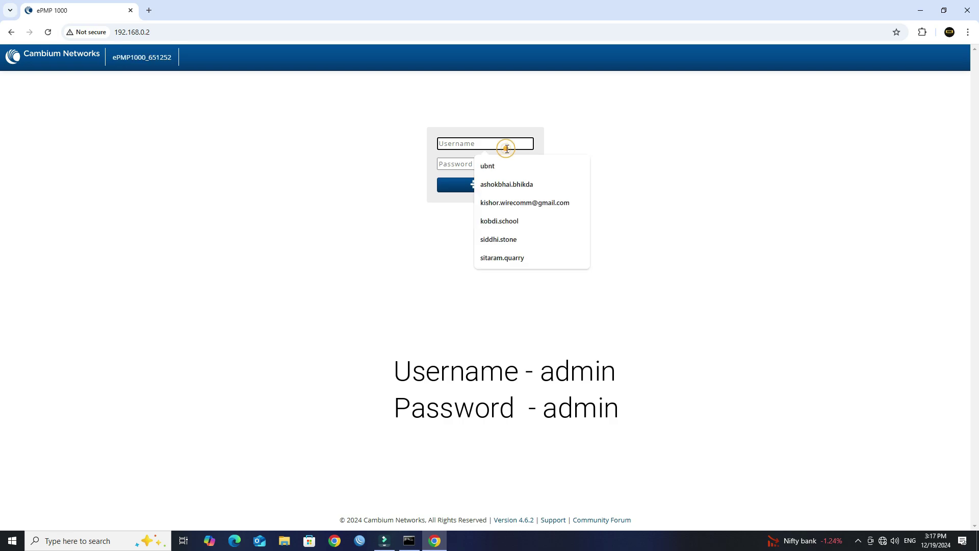
pyautogui.write('admin')
pyautogui.press('Tab')
pyautogui.write('ad')
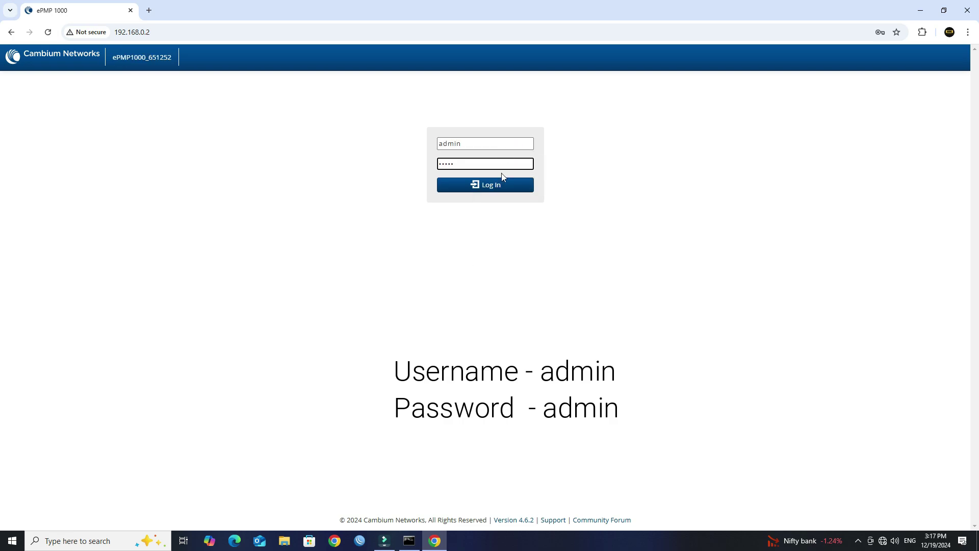
pyautogui.click(502, 185)
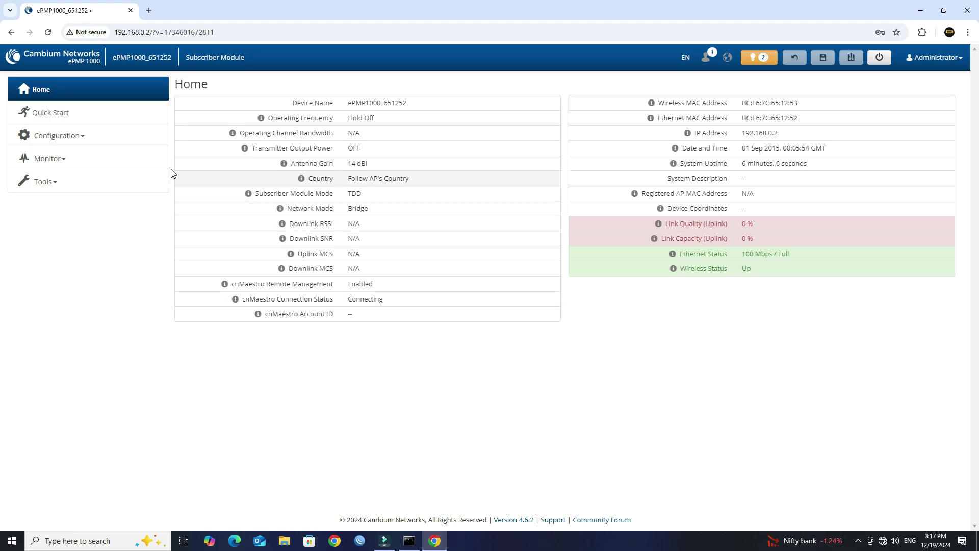
# On the Radio configuration page, set Radio Mode to Access Point and Driver Mode to ePTP Master.
pyautogui.click(77, 138)
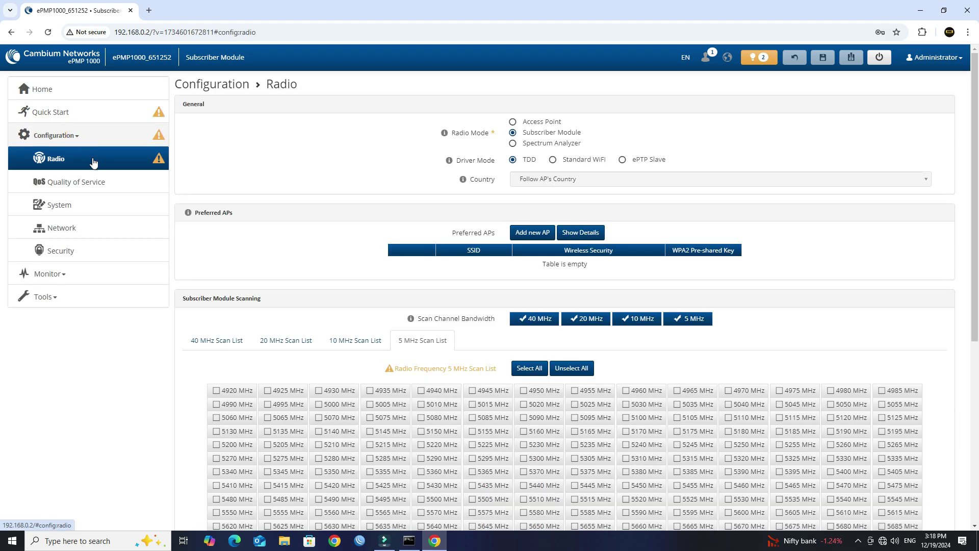
pyautogui.moveTo(449, 160)
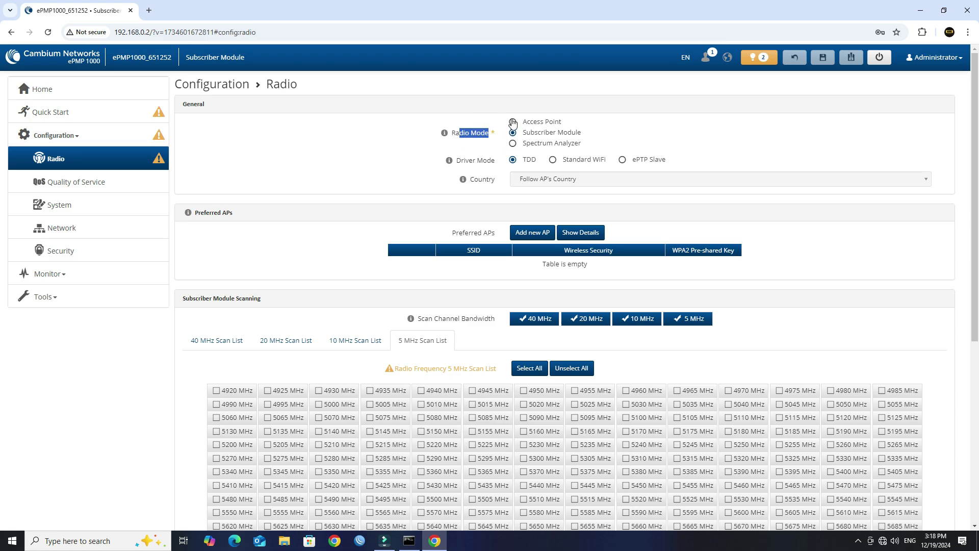
pyautogui.click(513, 121)
pyautogui.moveTo(499, 160); pyautogui.dragTo(468, 163)
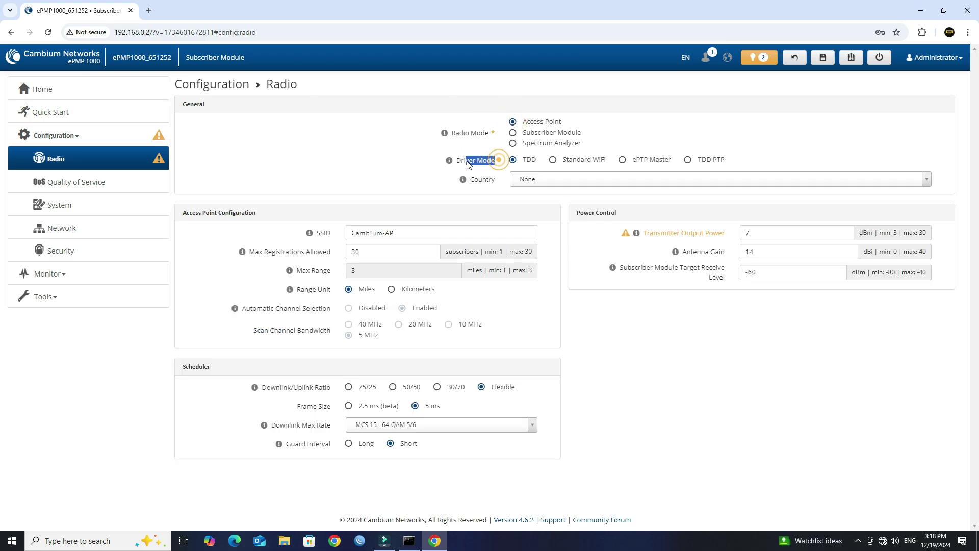
pyautogui.click(627, 160)
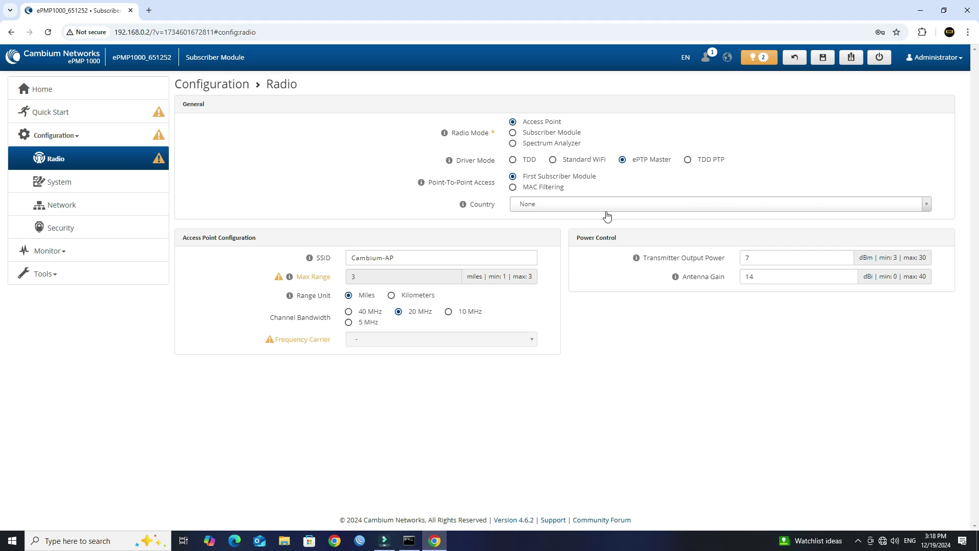
pyautogui.click(588, 210)
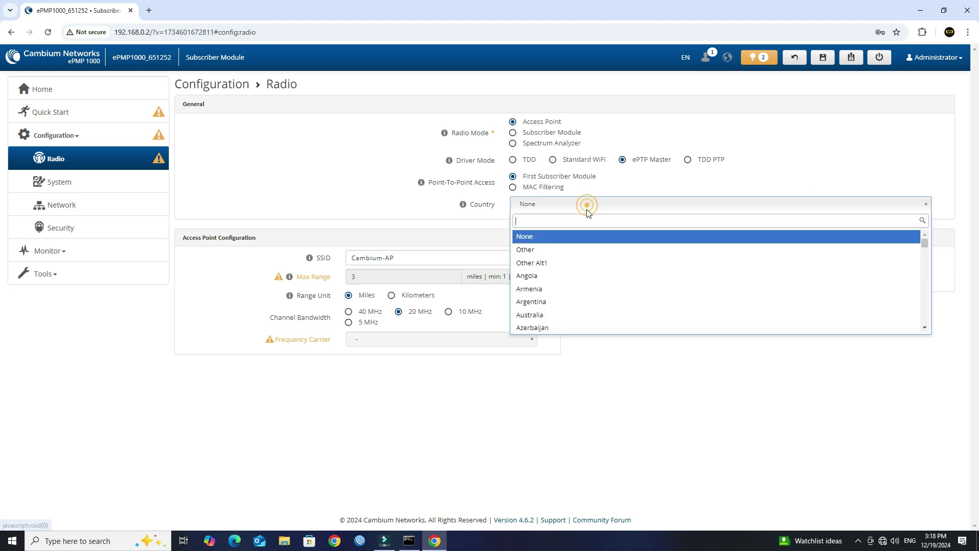
# Set Country to Other and change the SSID from Cambium-AP to WIRE_COMM.
pyautogui.click(546, 253)
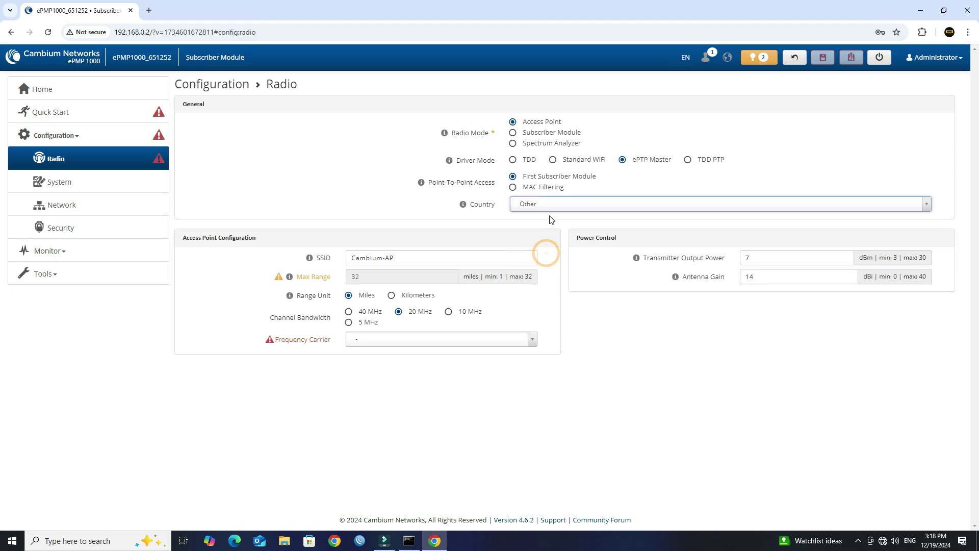
pyautogui.click(427, 260)
pyautogui.tripleClick(427, 260)
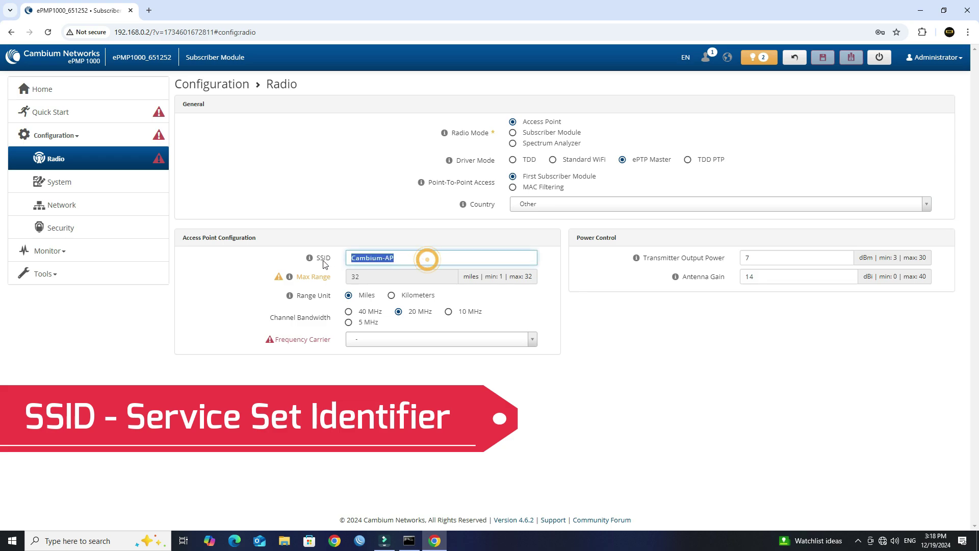
pyautogui.write('WIRE_COMM')
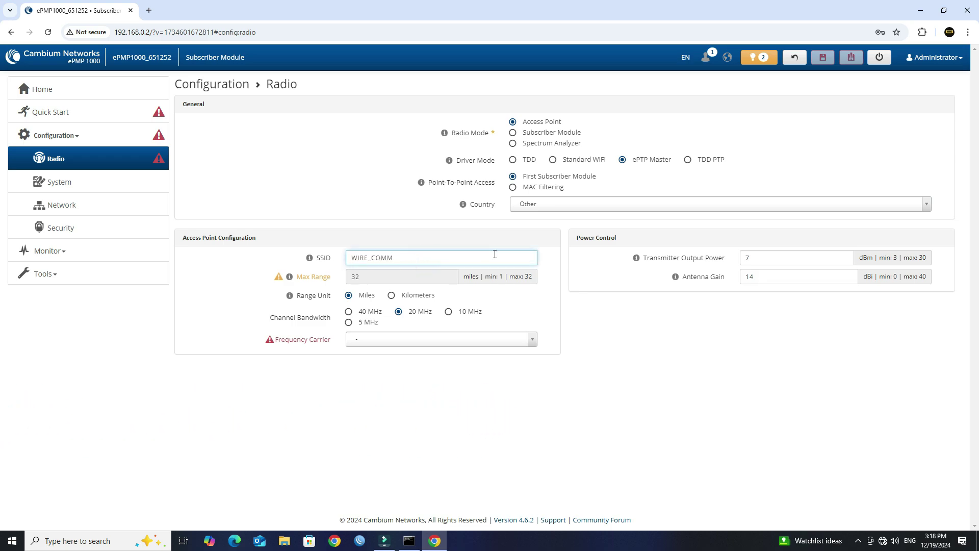
pyautogui.tripleClick(495, 254)
pyautogui.click(678, 320)
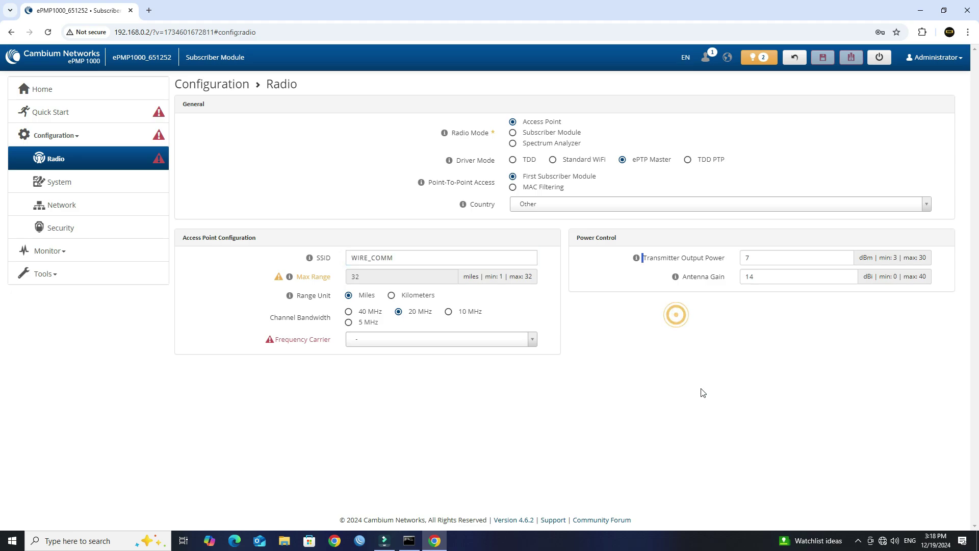
# Use kilometres for range, 40 MHz channel bandwidth, and a 5010 MHz carrier frequency.
pyautogui.click(392, 296)
pyautogui.moveTo(331, 325); pyautogui.dragTo(275, 321)
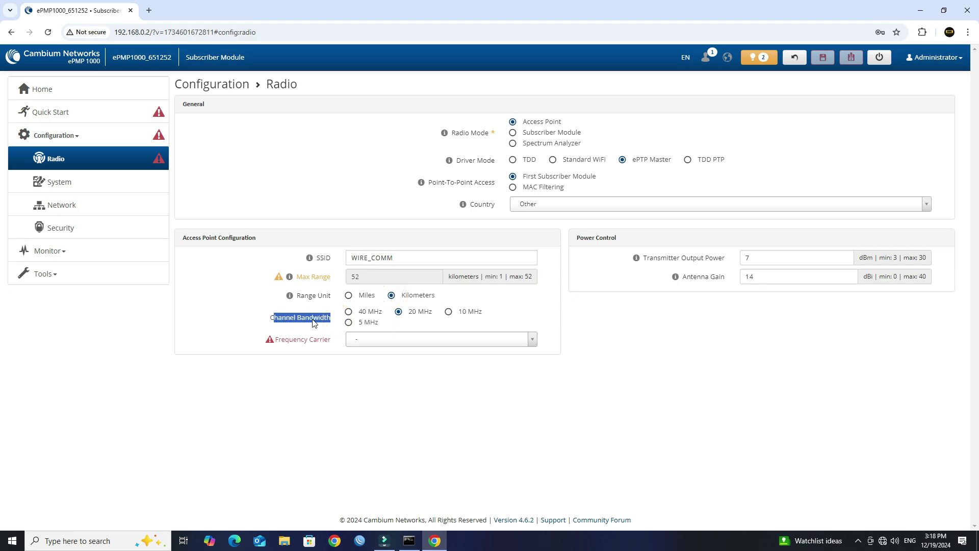
pyautogui.click(349, 313)
pyautogui.click(370, 339)
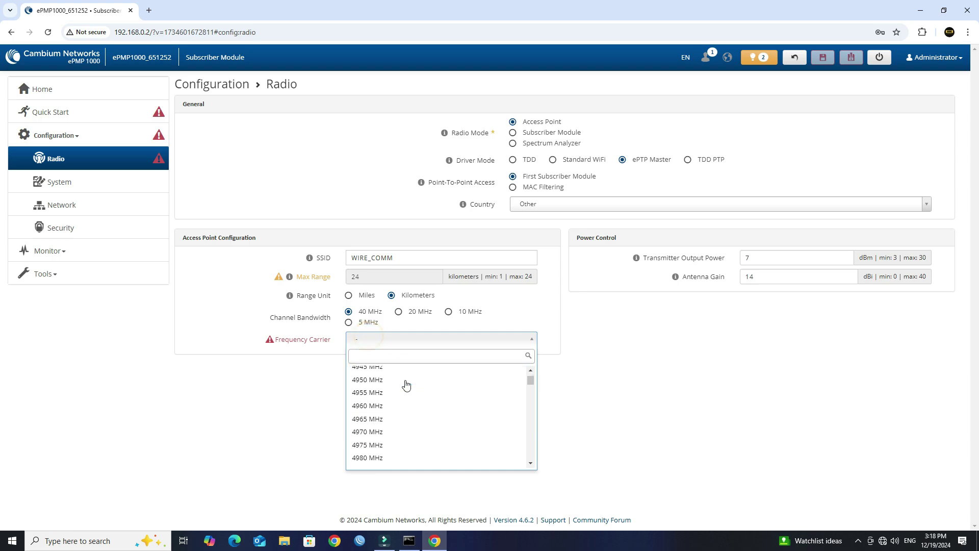
pyautogui.click(402, 391)
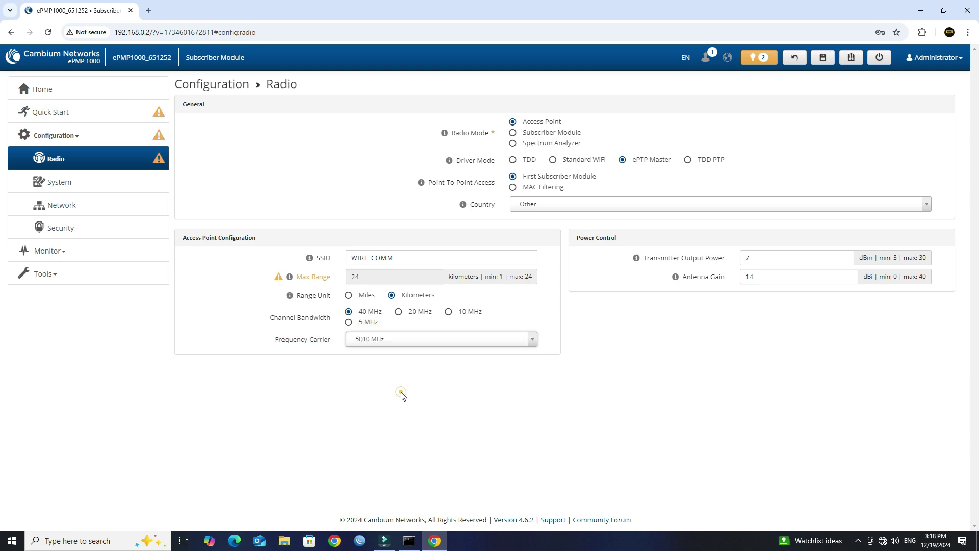
# Set Transmitter Output Power to 27 dBm, leaving antenna gain at 14.
pyautogui.click(778, 257)
pyautogui.click(875, 347)
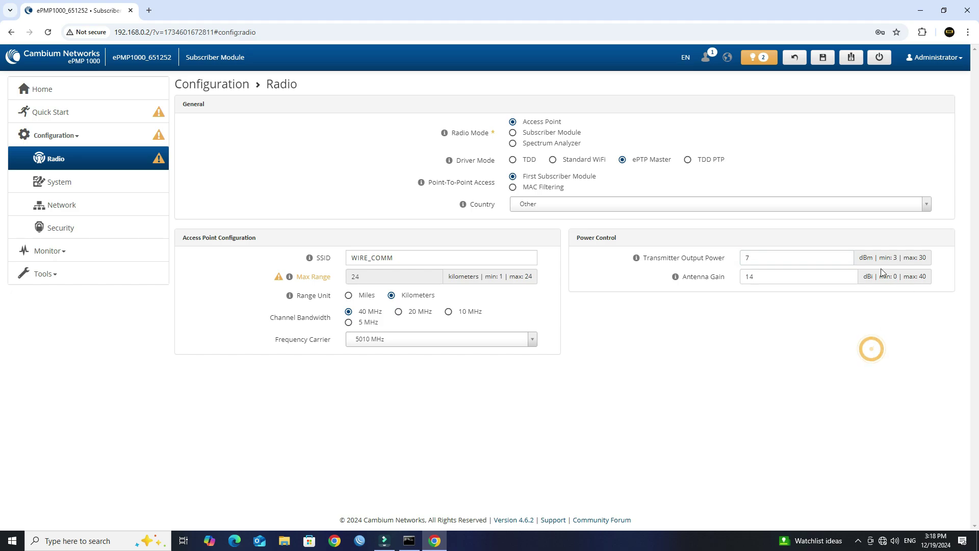
pyautogui.click(844, 255)
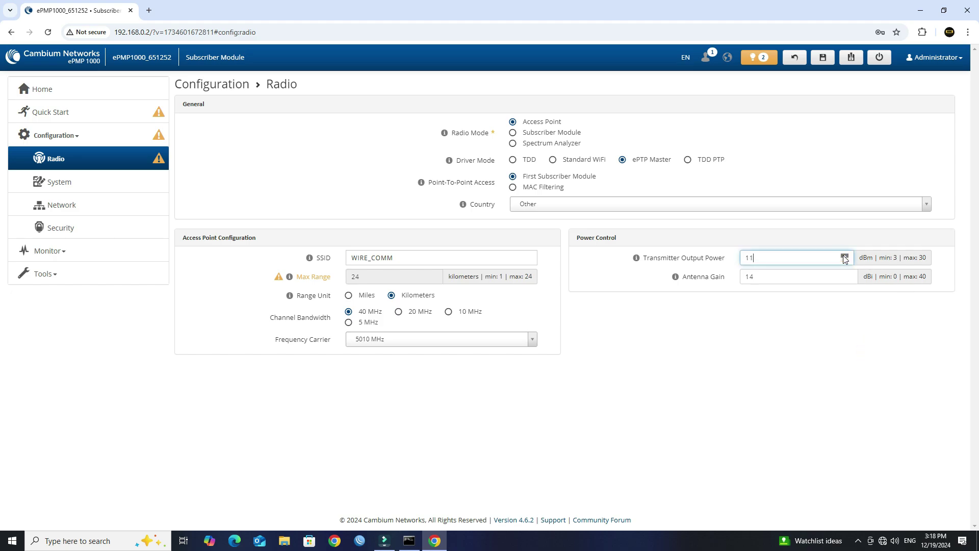
pyautogui.click(844, 256)
pyautogui.click(844, 256)
pyautogui.click(845, 256)
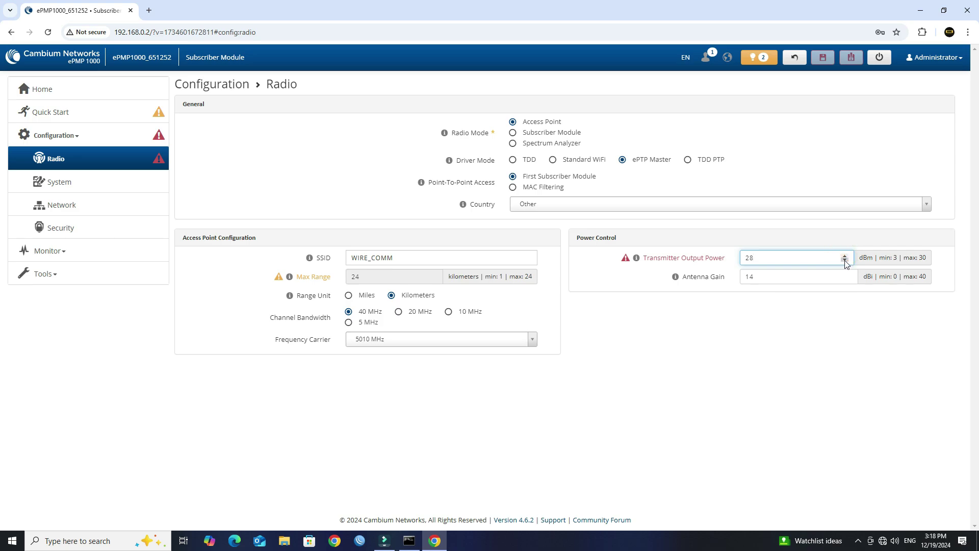
pyautogui.click(845, 262)
pyautogui.click(840, 278)
pyautogui.doubleClick(808, 272)
pyautogui.click(769, 358)
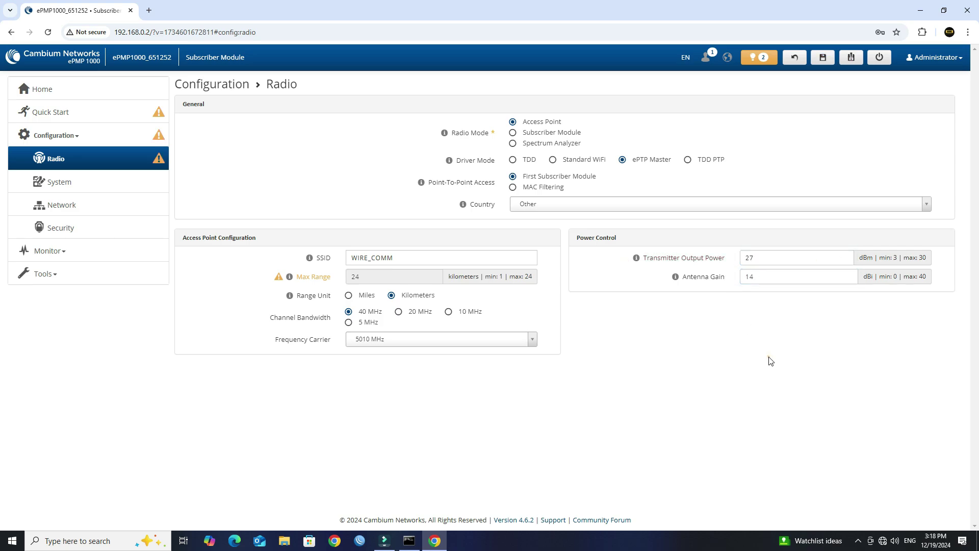
# Save the radio settings, accept cnMaestro onboarding, and submit to apply them.
pyautogui.click(823, 59)
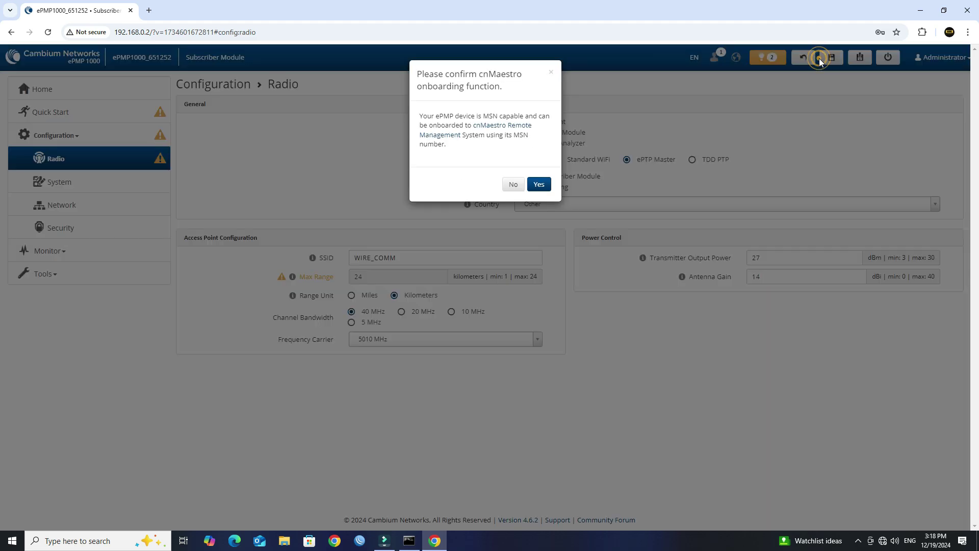
pyautogui.click(539, 185)
pyautogui.click(542, 210)
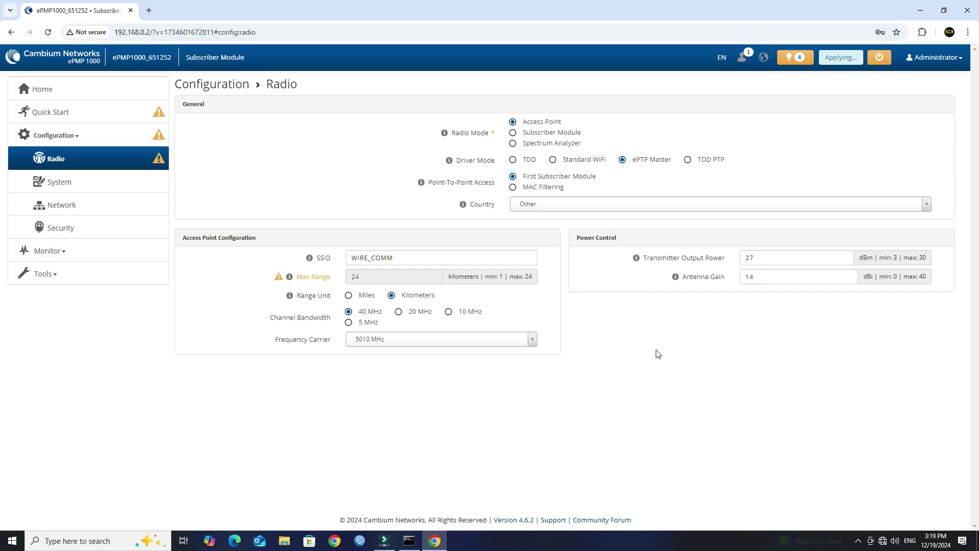
# Rename the device to AP on the System page.
pyautogui.click(90, 182)
pyautogui.doubleClick(454, 125)
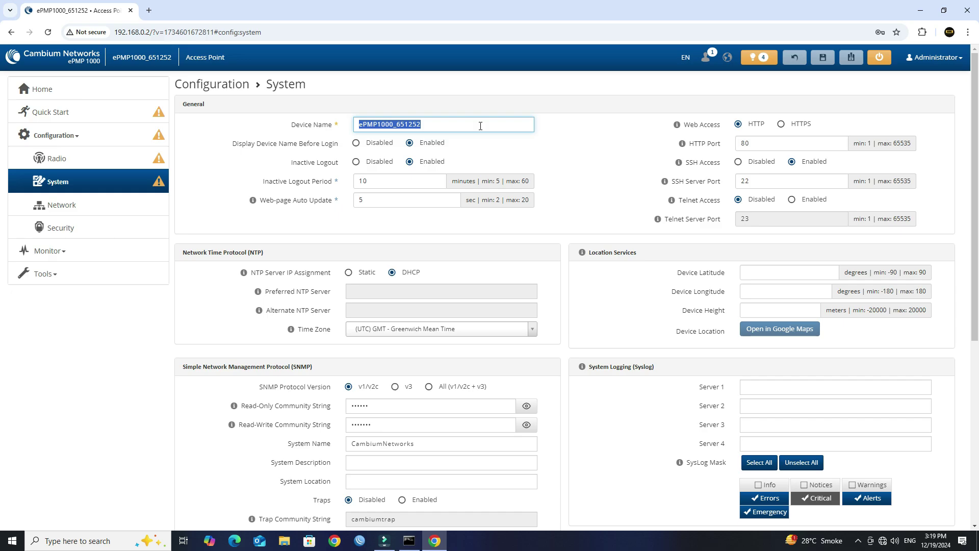
pyautogui.write('AP')
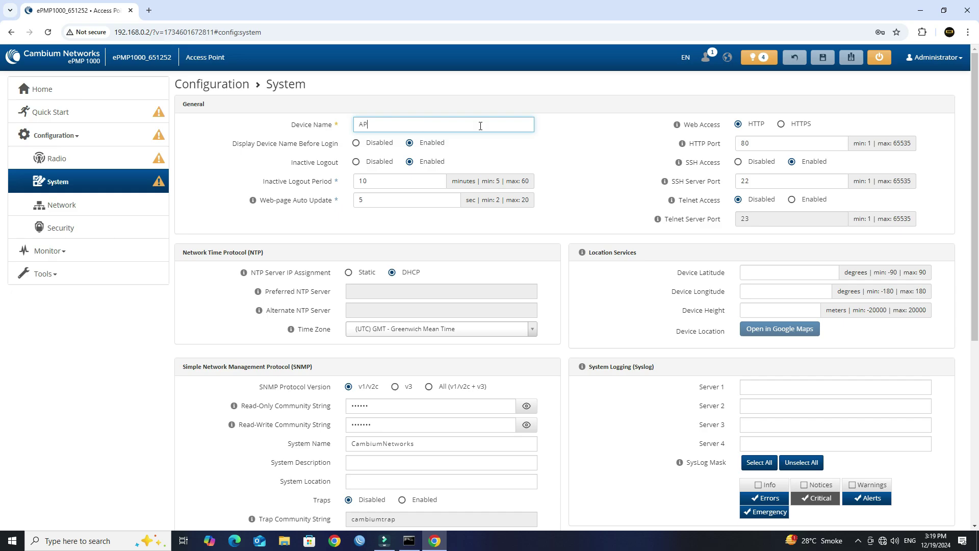
pyautogui.click(600, 132)
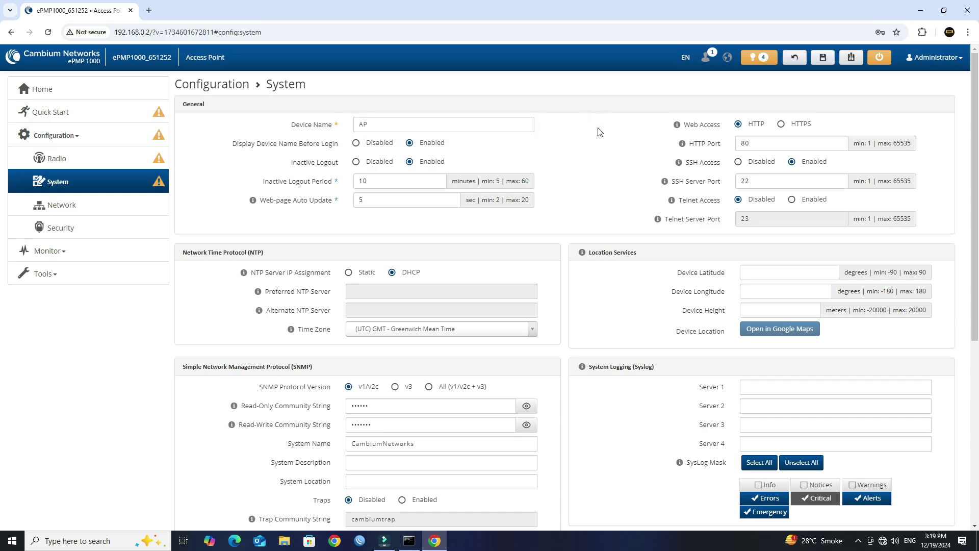
# Save the System settings, accept cnMaestro onboarding, and submit the changes.
pyautogui.click(823, 61)
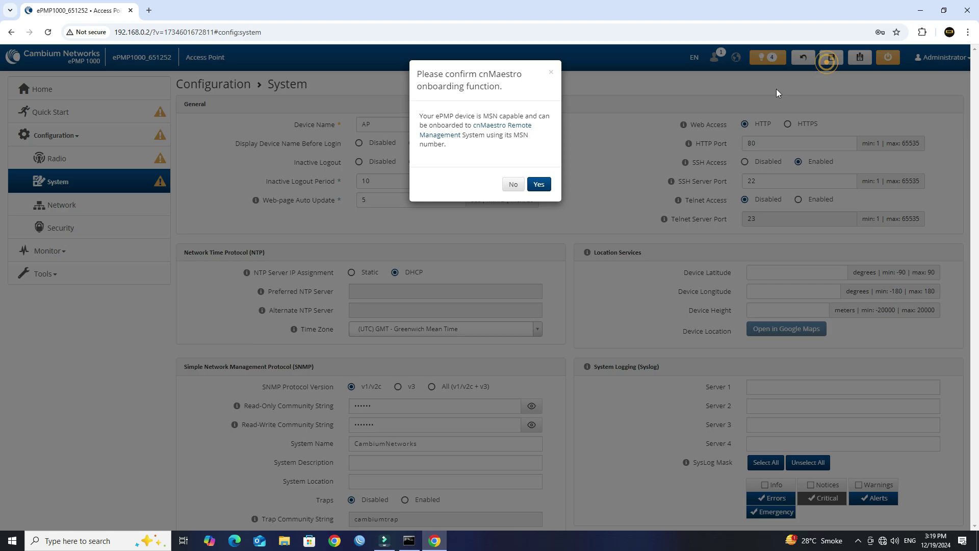
pyautogui.click(548, 188)
pyautogui.click(542, 172)
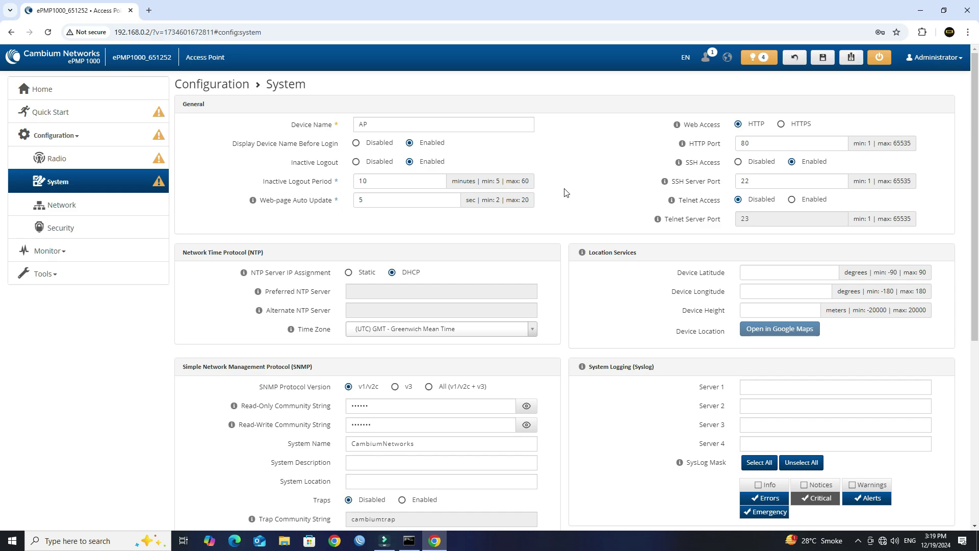
# Give the radio static IP 192.168.0.200, gateway 192.168.0.1, and DNS 8.8.8.8 / 4.2.2.2.
pyautogui.click(111, 204)
pyautogui.moveTo(335, 128); pyautogui.dragTo(286, 132)
pyautogui.click(348, 124)
pyautogui.click(414, 138)
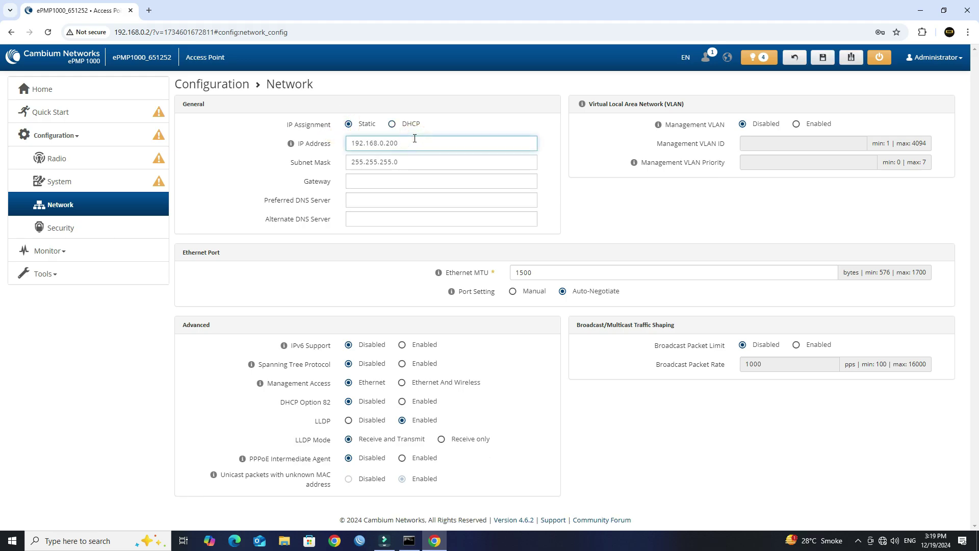
pyautogui.click(407, 182)
pyautogui.write('192.168.0.1')
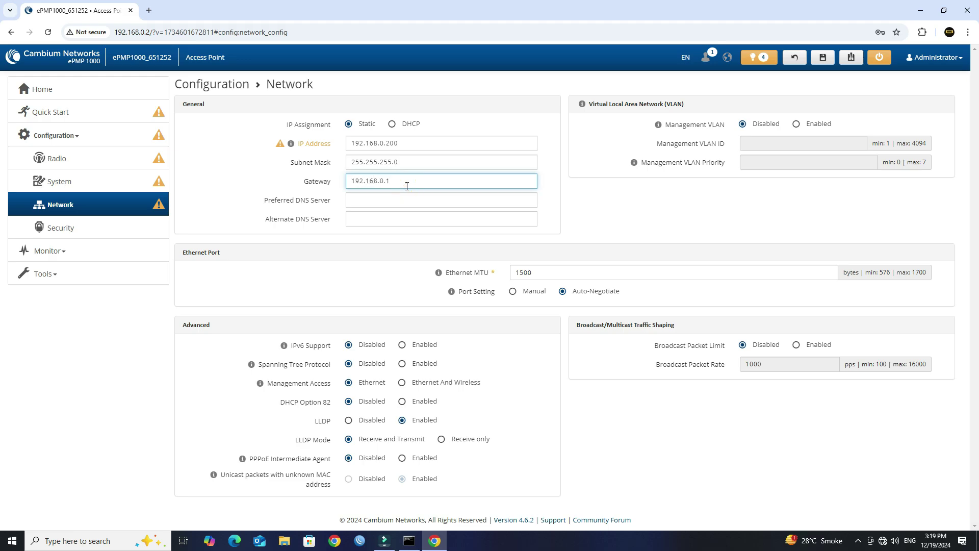
pyautogui.click(404, 205)
pyautogui.write('8.8.8.8')
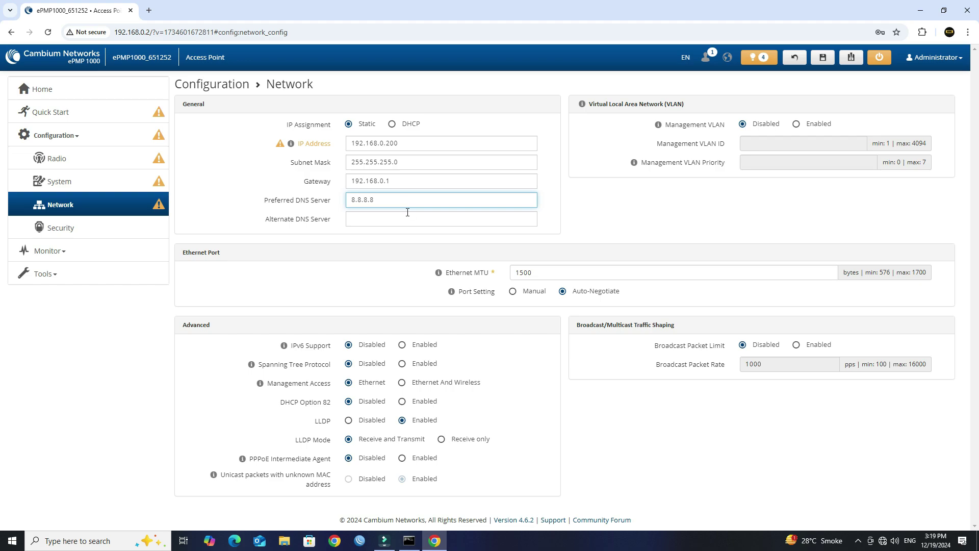
pyautogui.click(408, 212)
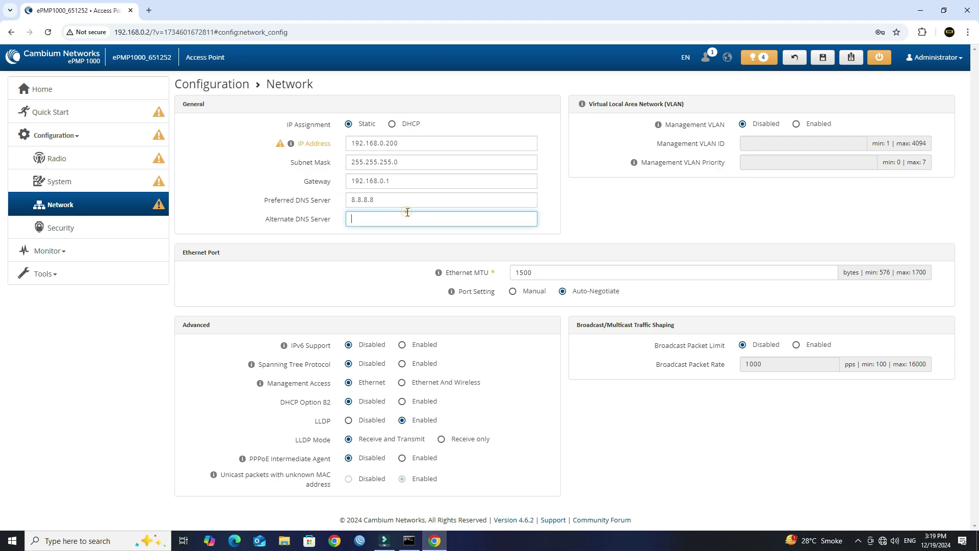
pyautogui.write('4.2.2.2')
pyautogui.click(385, 265)
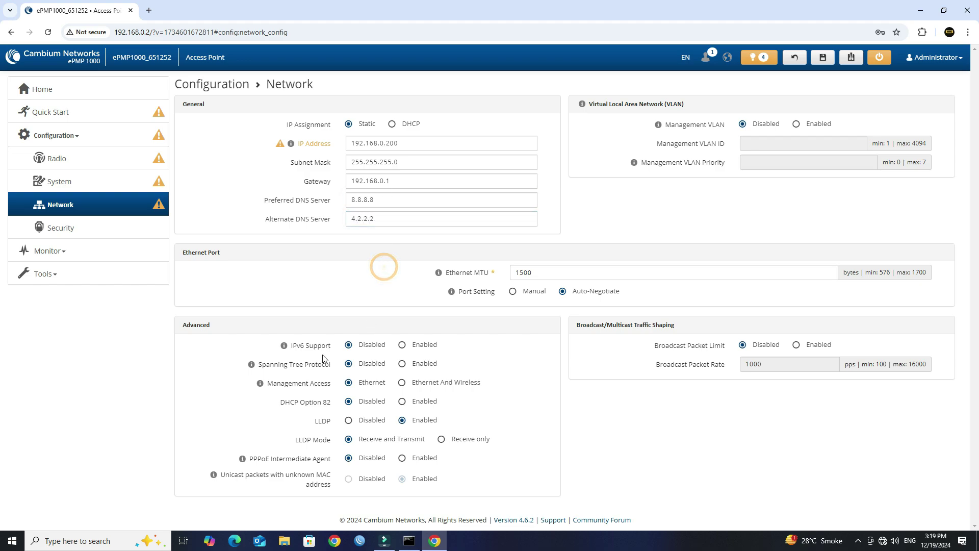
# Set Management Access to Ethernet And Wireless and save the network settings.
pyautogui.moveTo(342, 382); pyautogui.dragTo(263, 385)
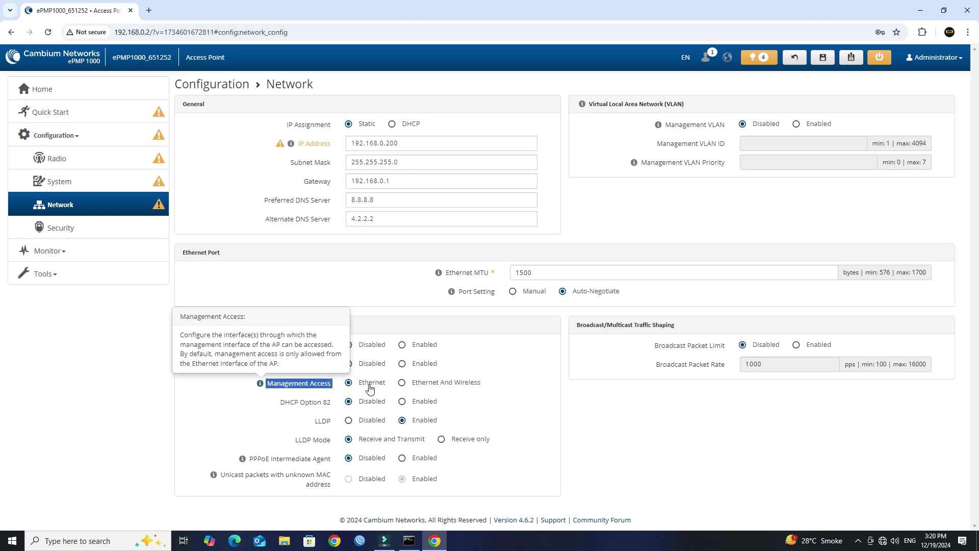
pyautogui.click(403, 383)
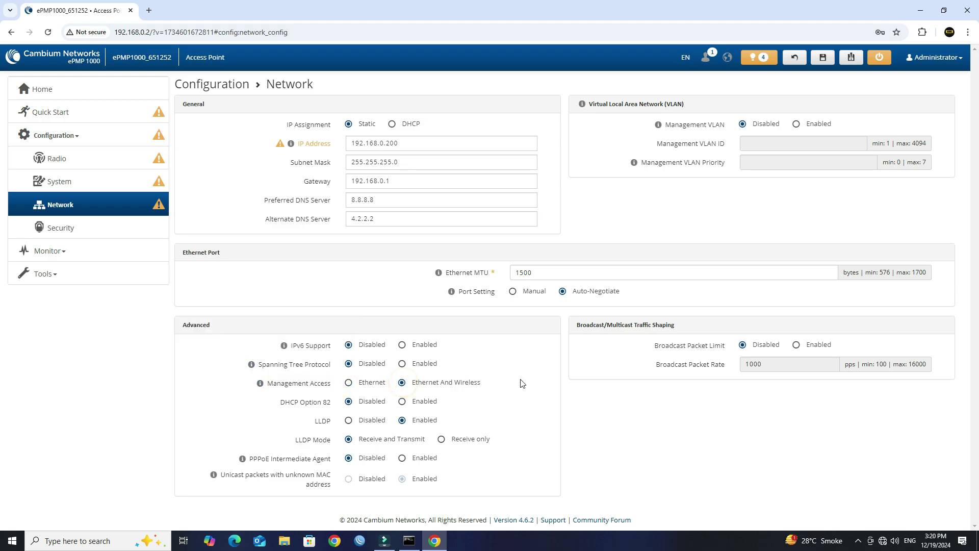
pyautogui.click(823, 58)
pyautogui.click(533, 192)
# Set a new WPA2 pre-shared key on the Security page and save it.
pyautogui.click(101, 226)
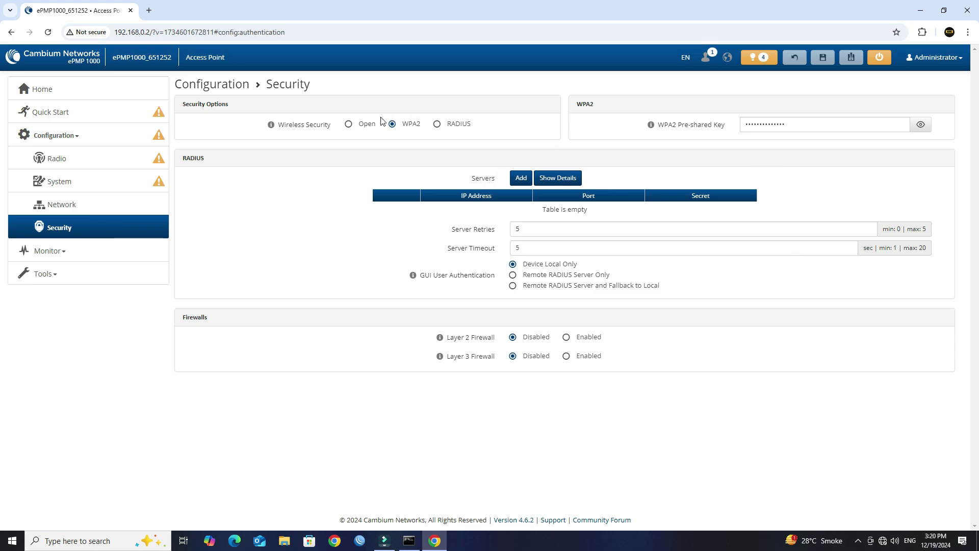
pyautogui.tripleClick(233, 108)
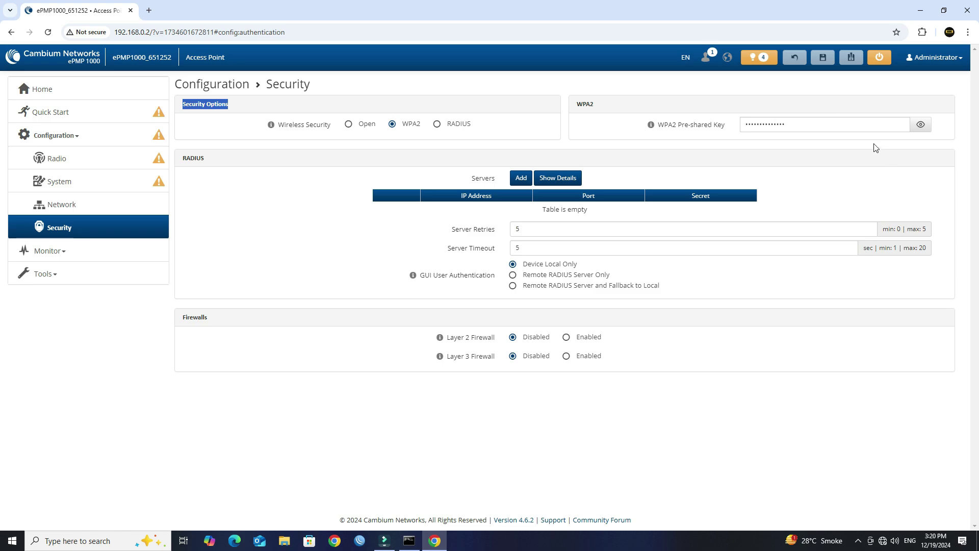
pyautogui.click(859, 123)
pyautogui.hotkey('ctrl', 'a')
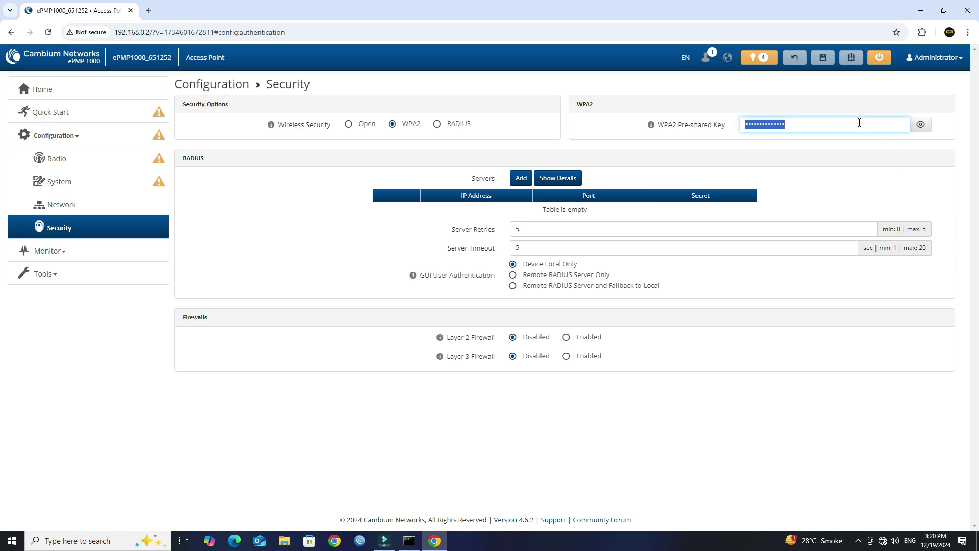
pyautogui.click(921, 124)
pyautogui.doubleClick(867, 124)
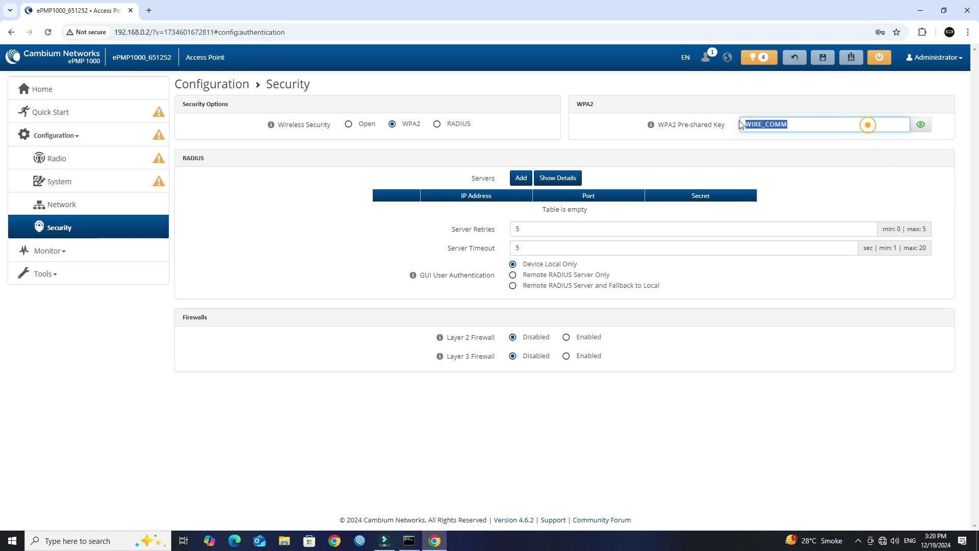
pyautogui.click(842, 169)
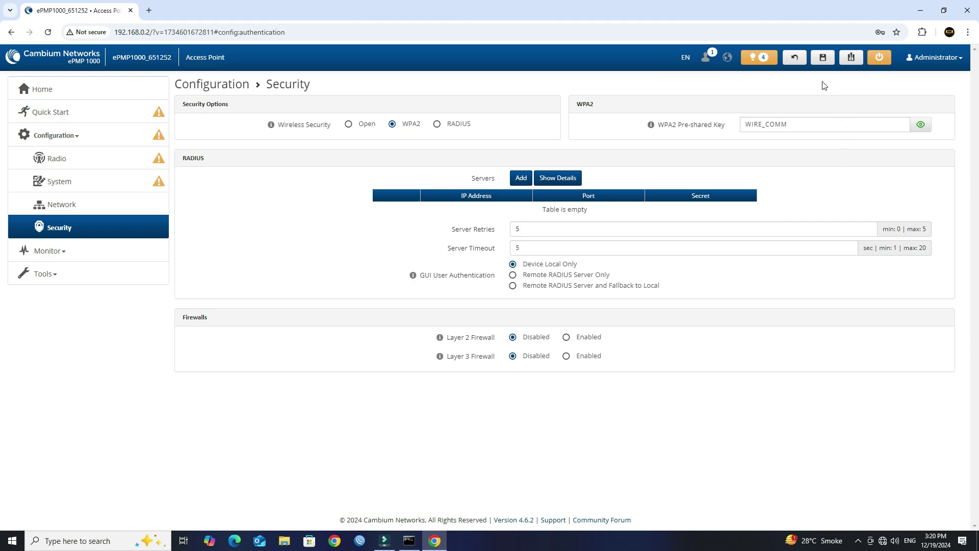
pyautogui.click(823, 57)
pyautogui.click(534, 171)
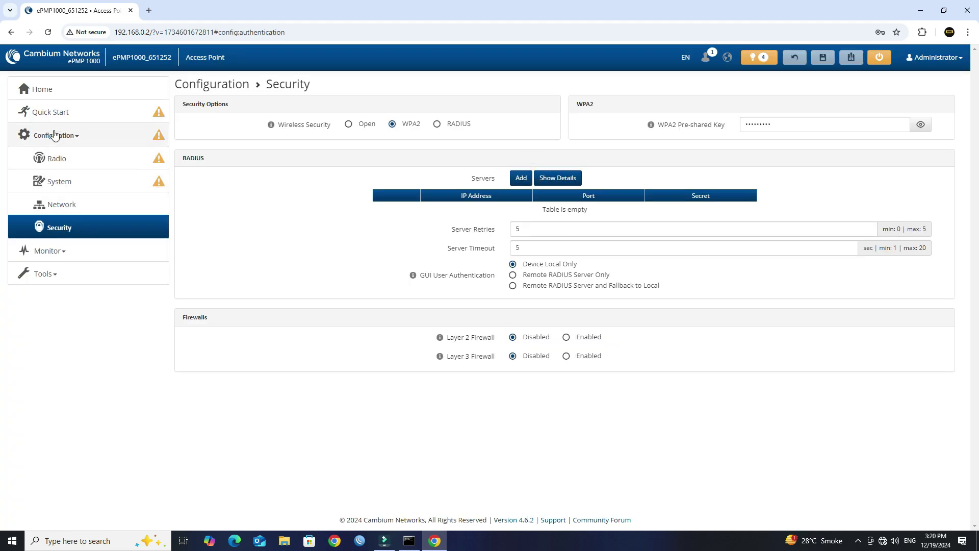
# Reboot the radio from the Home page and confirm.
pyautogui.click(55, 91)
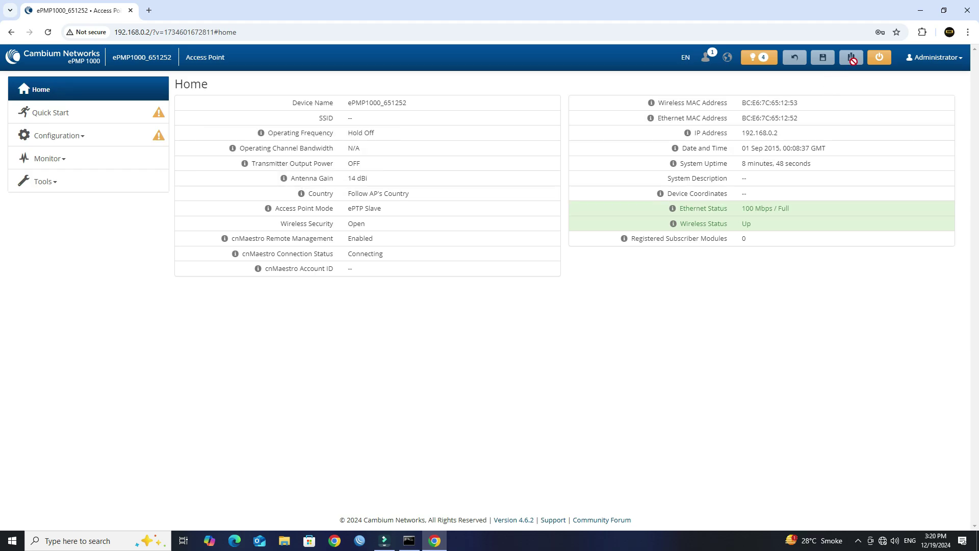
pyautogui.click(879, 59)
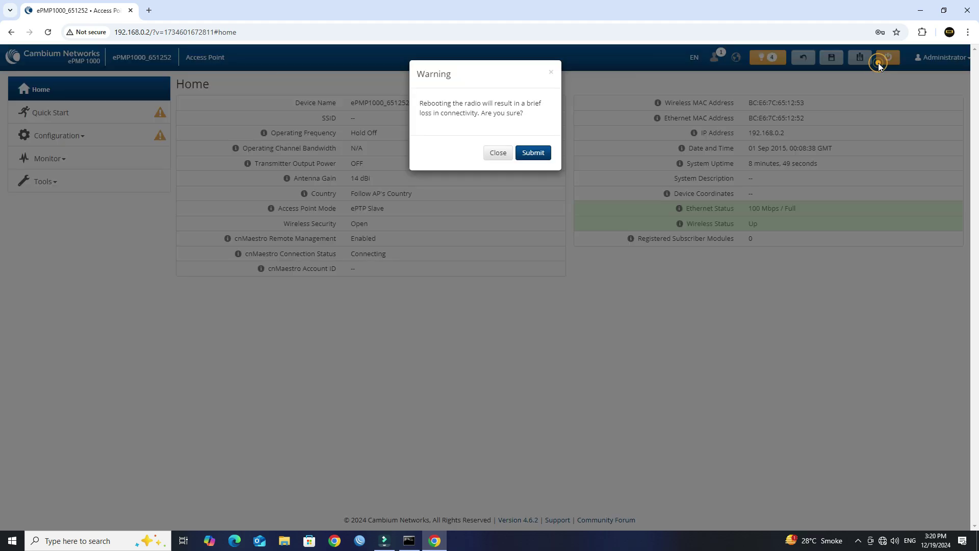
pyautogui.click(527, 154)
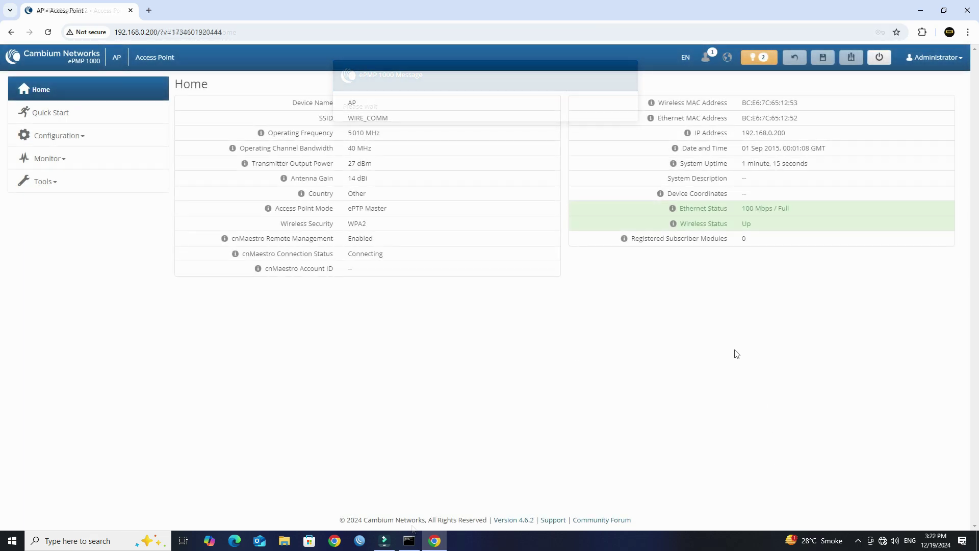
# Load the second radio's login page at 192.168.0.2 in a new tab.
pyautogui.click(147, 9)
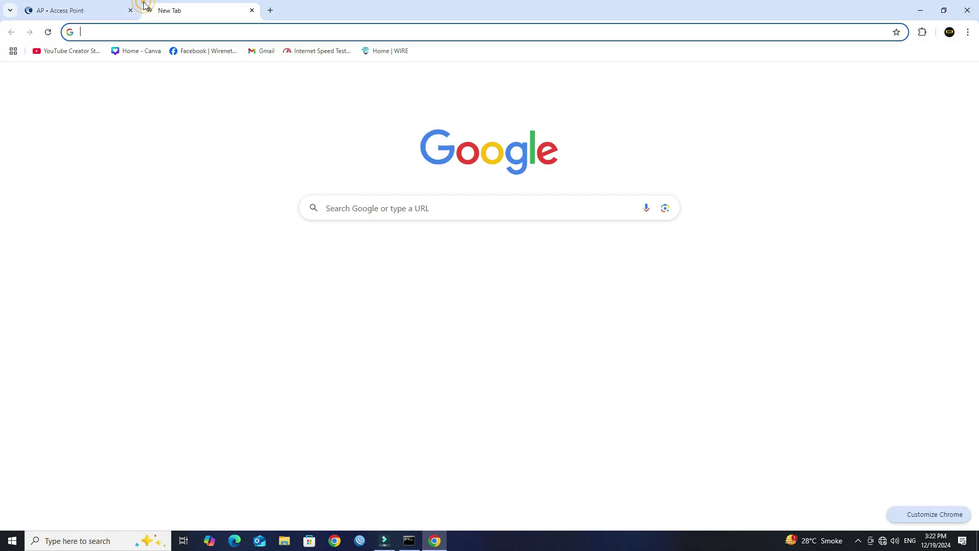
pyautogui.write('192.16')
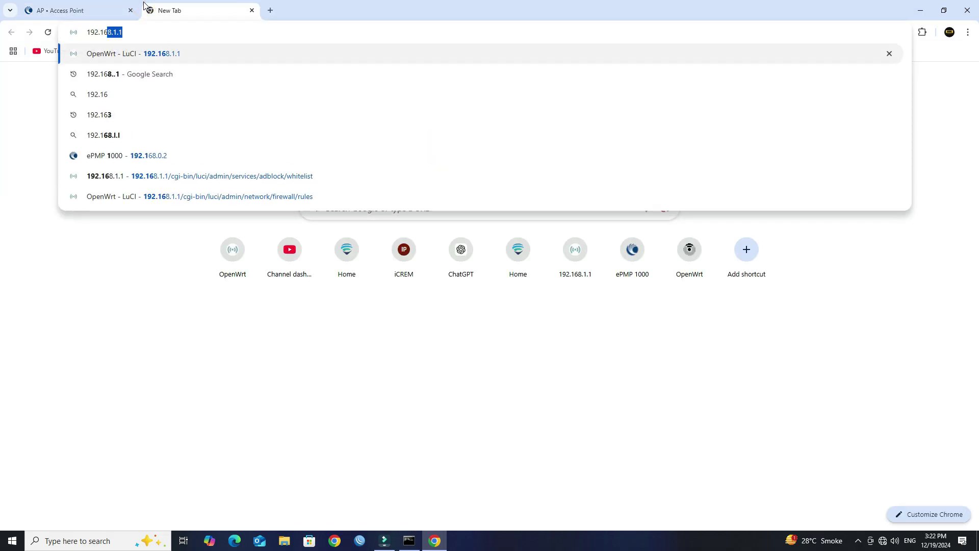
pyautogui.write('8.0.2')
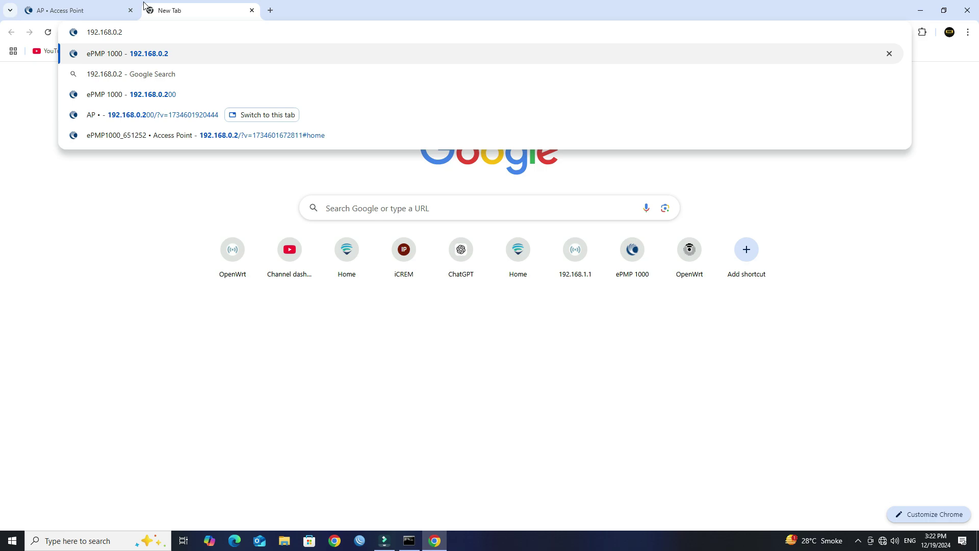
pyautogui.press('Return')
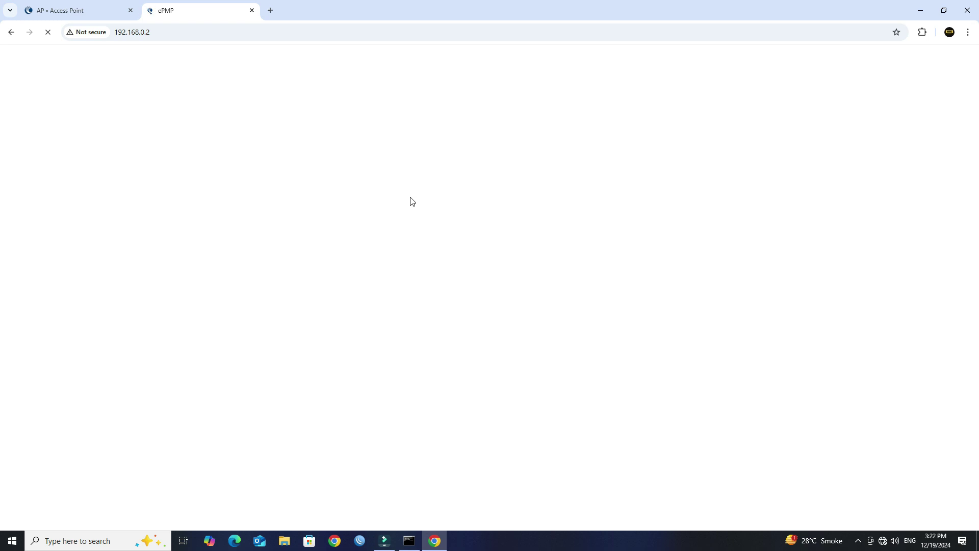
# Sign into the second radio as admin with its password.
pyautogui.write('admin')
pyautogui.press('Tab')
pyautogui.write('****')
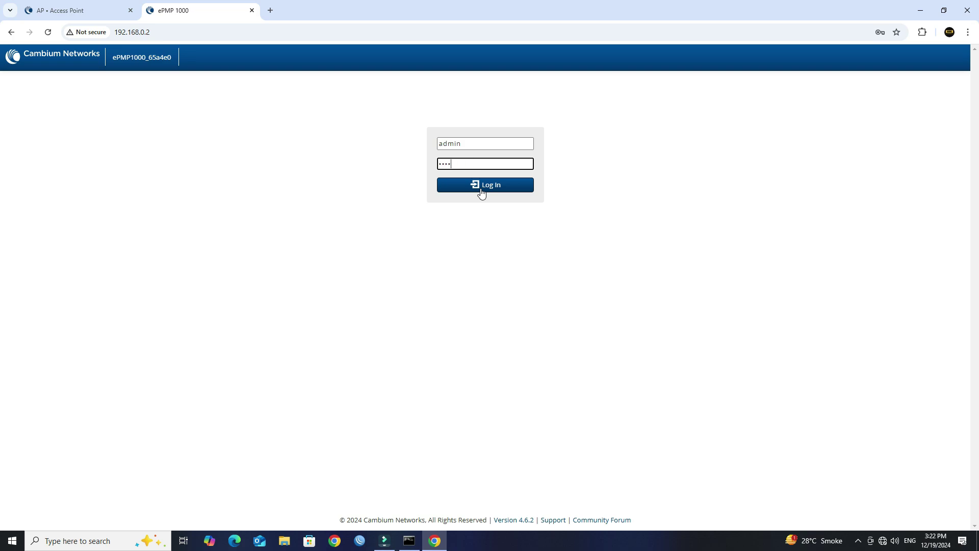
pyautogui.click(481, 190)
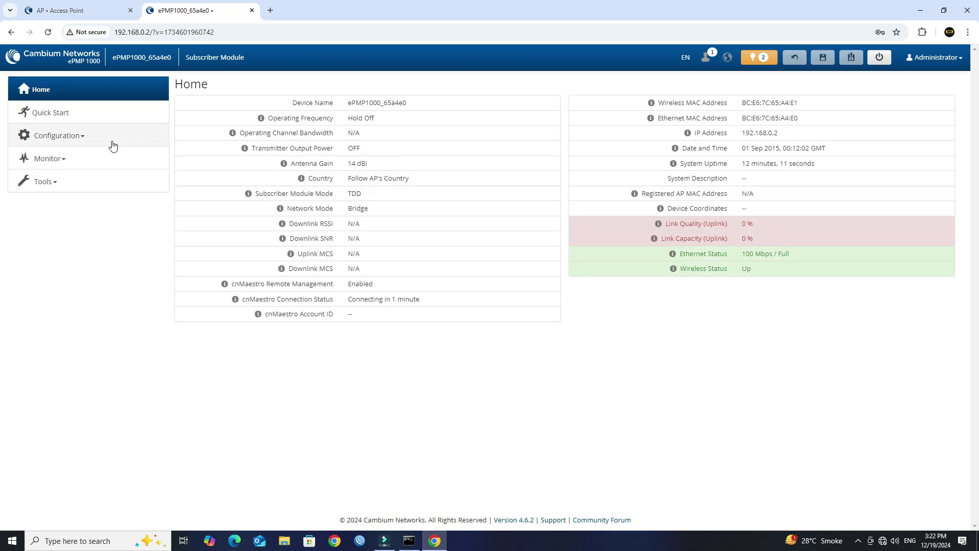
# Set the second radio's Driver Mode to ePTP Slave.
pyautogui.click(56, 135)
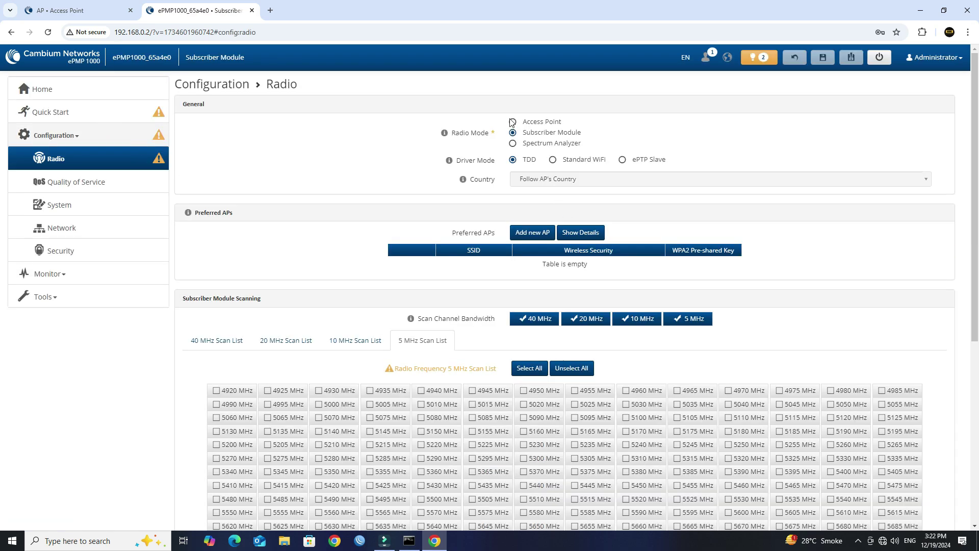
pyautogui.moveTo(491, 134); pyautogui.dragTo(455, 134)
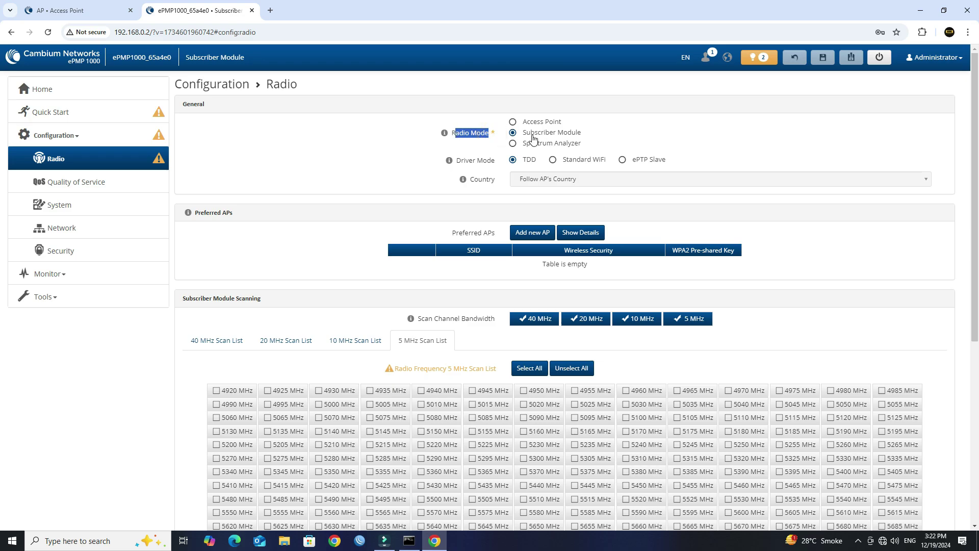
pyautogui.scroll(-2, 532, 106)
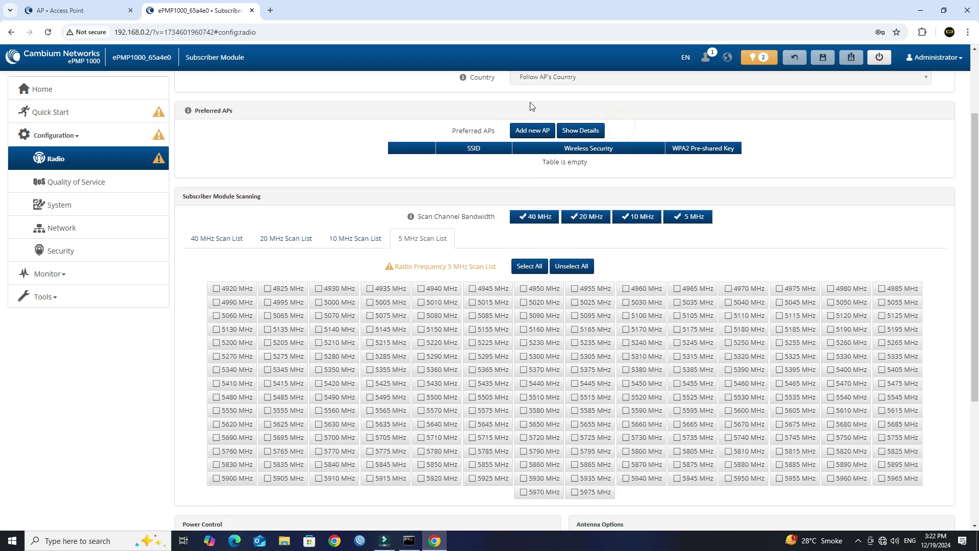
pyautogui.scroll(1, 495, 112)
pyautogui.moveTo(503, 113); pyautogui.dragTo(466, 111)
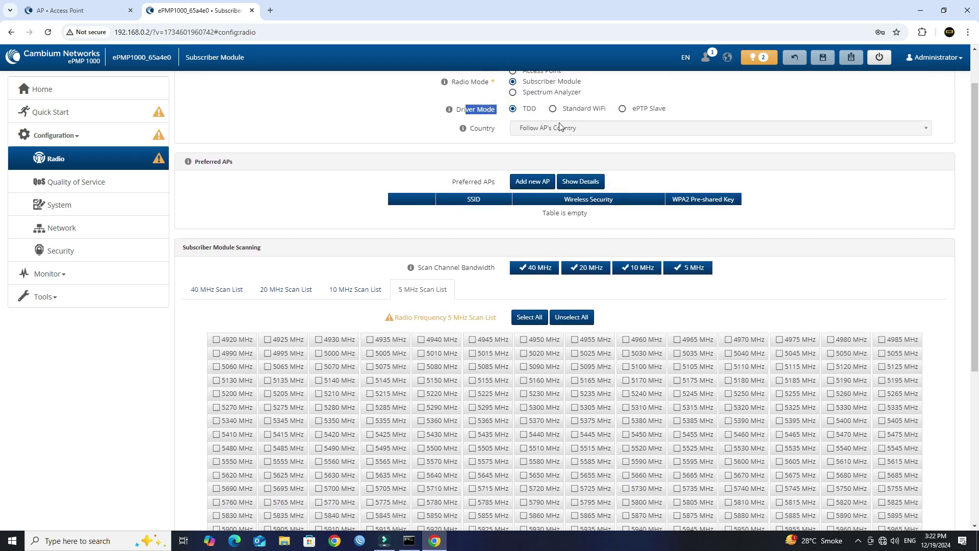
pyautogui.click(623, 109)
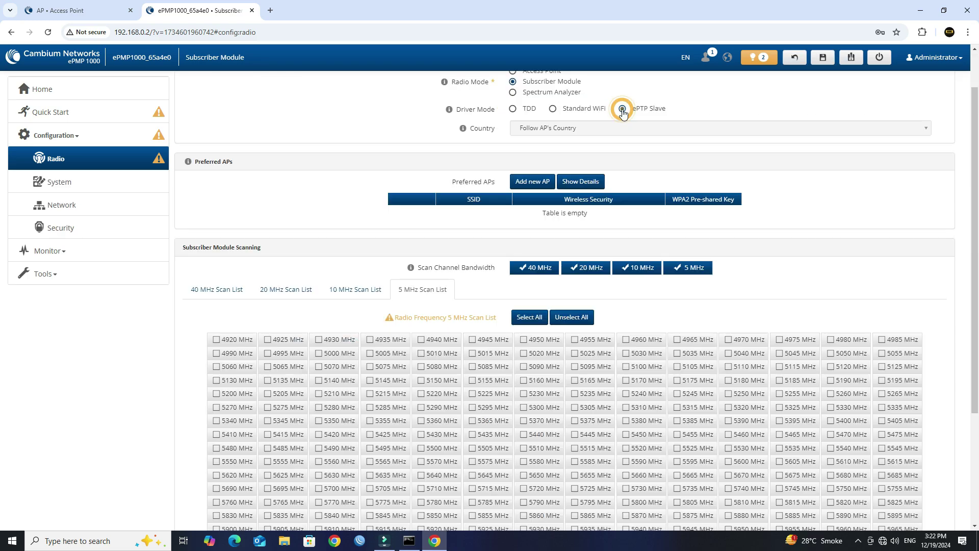
# Add a preferred AP entry with SSID WIRE_COMM.
pyautogui.scroll(-1, 623, 114)
pyautogui.scroll(2, 613, 132)
pyautogui.moveTo(475, 180); pyautogui.dragTo(547, 178)
pyautogui.scroll(-1, 547, 177)
pyautogui.click(535, 184)
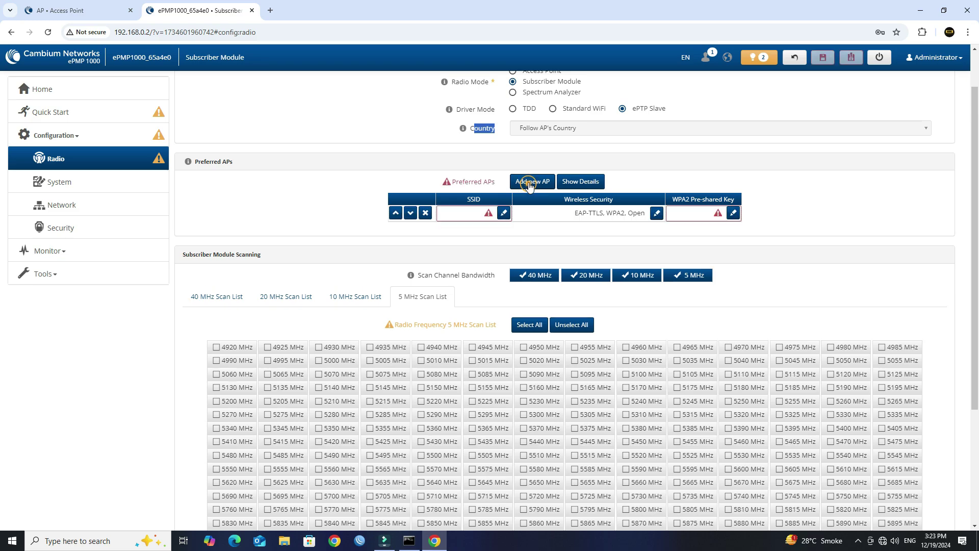
pyautogui.click(503, 213)
pyautogui.write('WIRE_COMM')
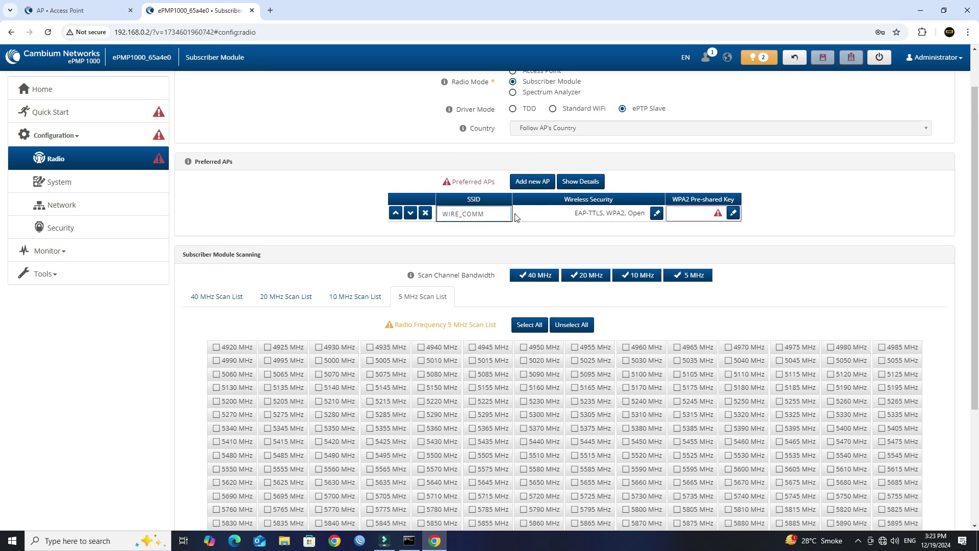
# Restrict the WIRE_COMM entry to WPA2 security and paste its pre-shared key.
pyautogui.click(657, 214)
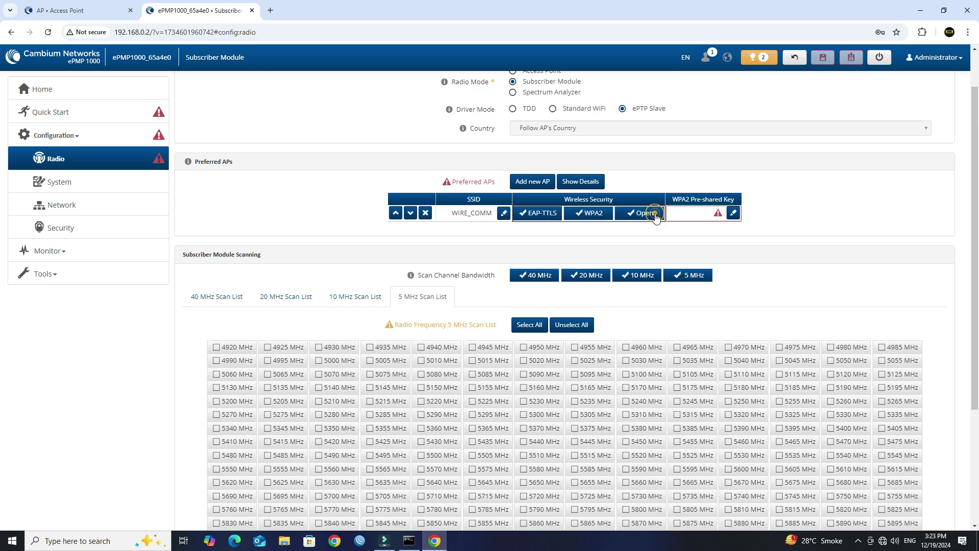
pyautogui.click(542, 218)
pyautogui.click(640, 213)
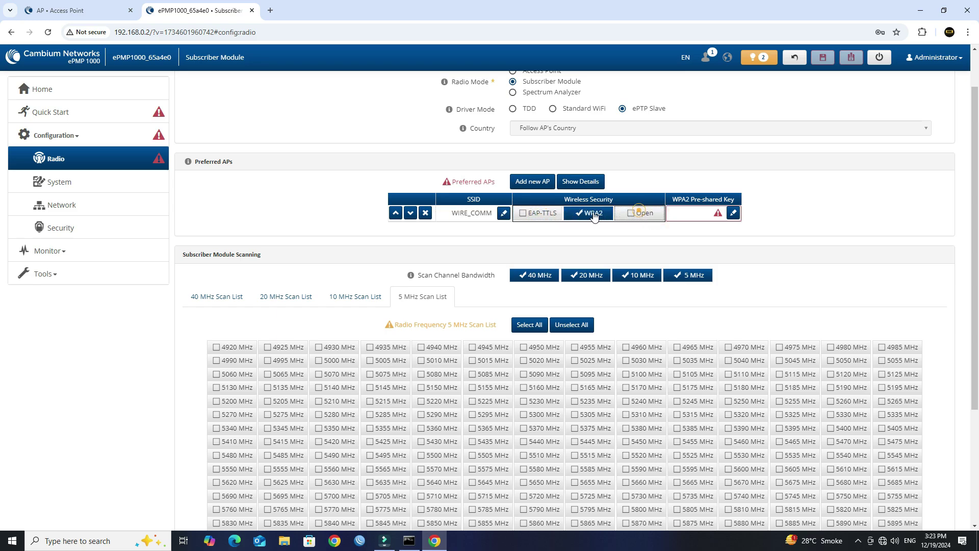
pyautogui.click(611, 238)
pyautogui.click(697, 213)
pyautogui.click(702, 214)
pyautogui.hotkey('ctrl', 'v')
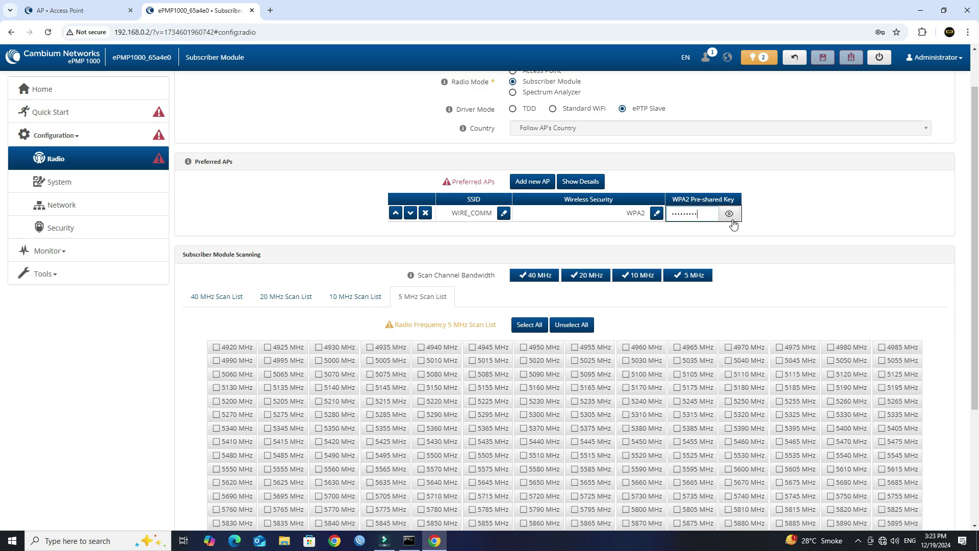
pyautogui.click(774, 219)
# Uncheck the 20, 10 and 5 MHz scan bandwidths, keeping only 40 MHz.
pyautogui.scroll(-1, 781, 229)
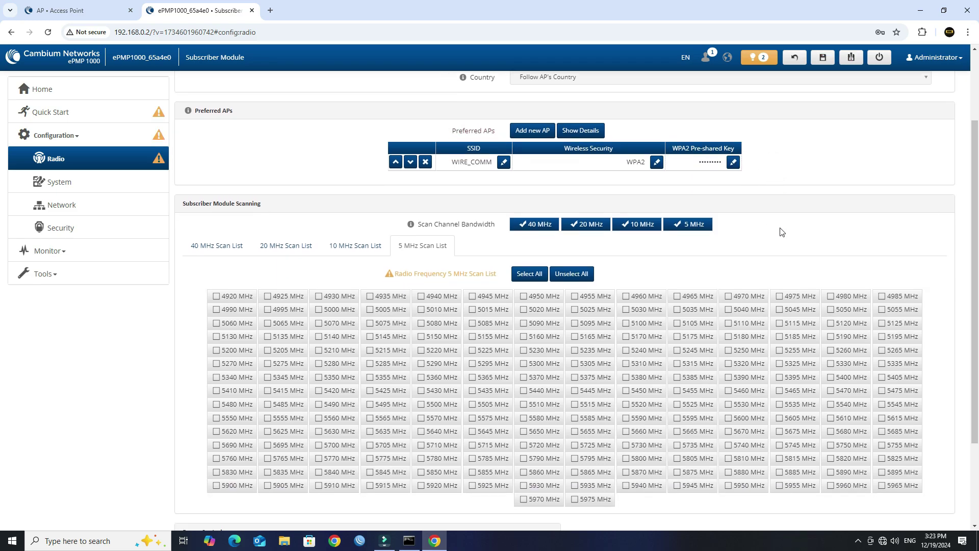
pyautogui.click(587, 224)
pyautogui.click(641, 225)
pyautogui.click(683, 227)
pyautogui.scroll(-2, 586, 204)
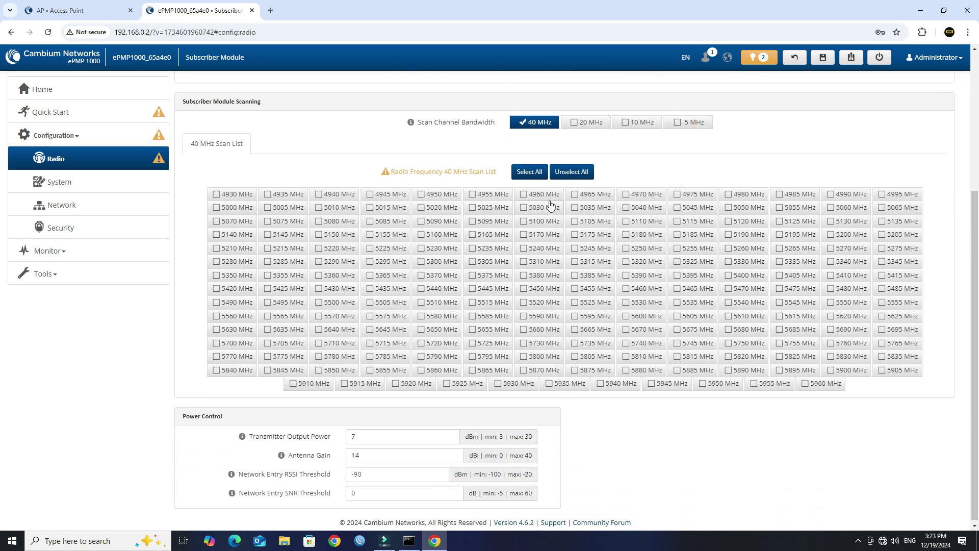
# Select all 40 MHz scan frequencies and set Transmitter Output Power to 27 dBm.
pyautogui.click(538, 181)
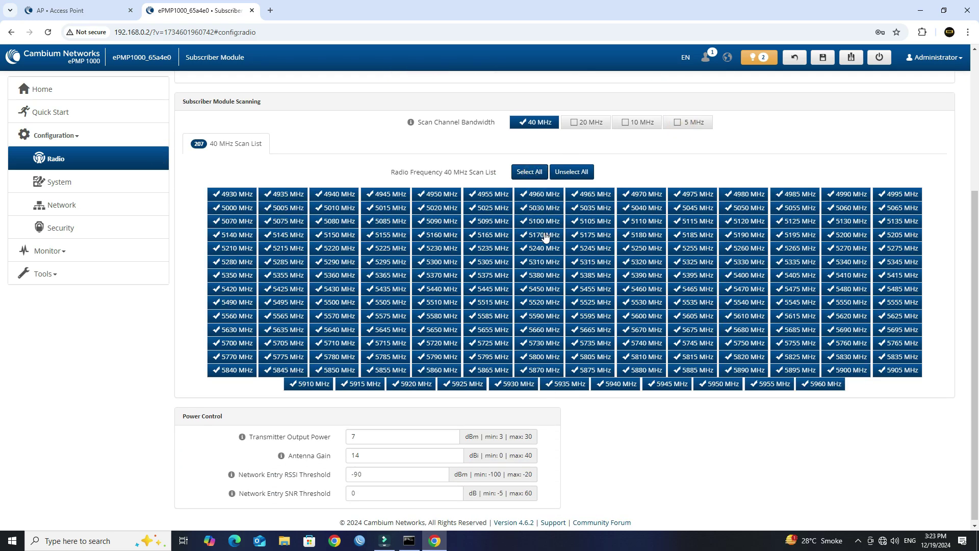
pyautogui.doubleClick(389, 441)
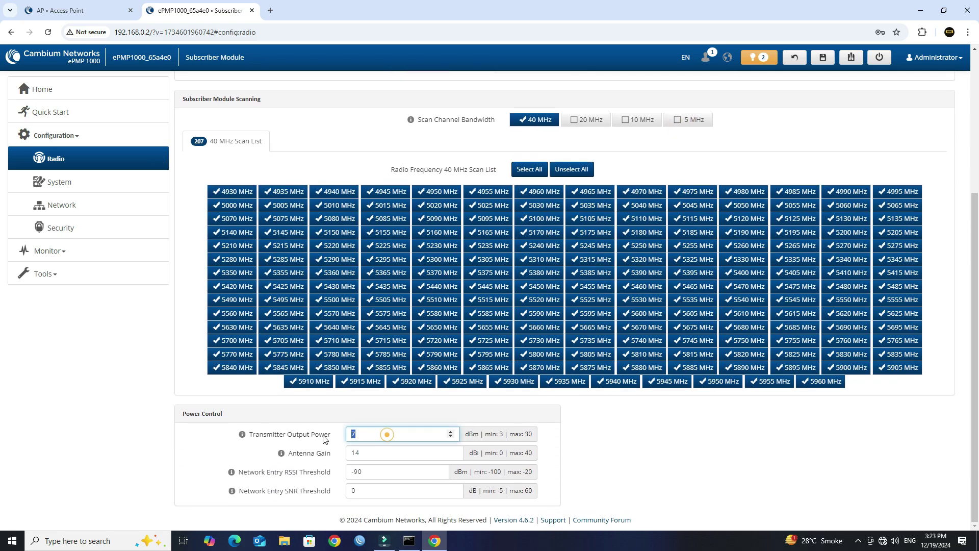
pyautogui.write('27')
pyautogui.doubleClick(392, 450)
pyautogui.click(666, 452)
# Save the radio settings, accept cnMaestro onboarding, and submit the changes.
pyautogui.click(822, 58)
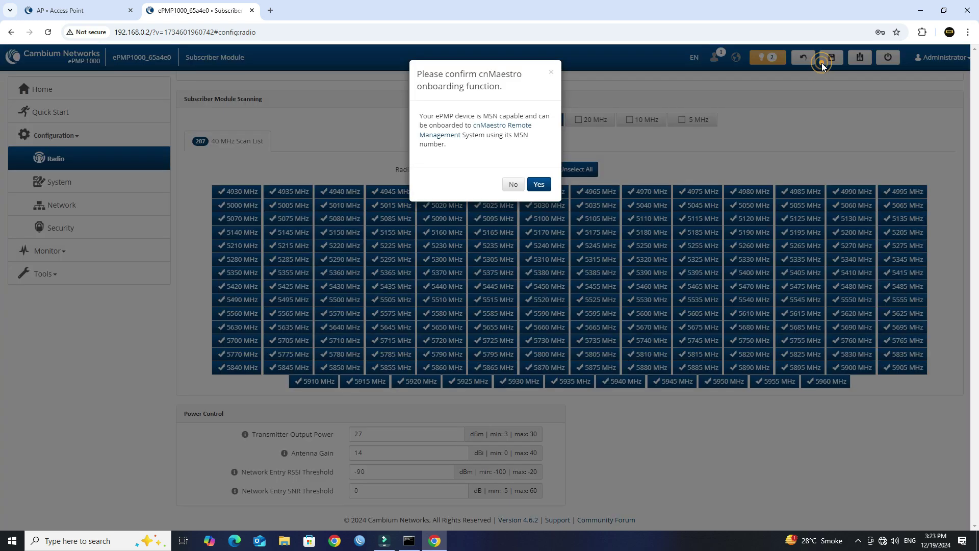
pyautogui.click(541, 184)
pyautogui.click(542, 183)
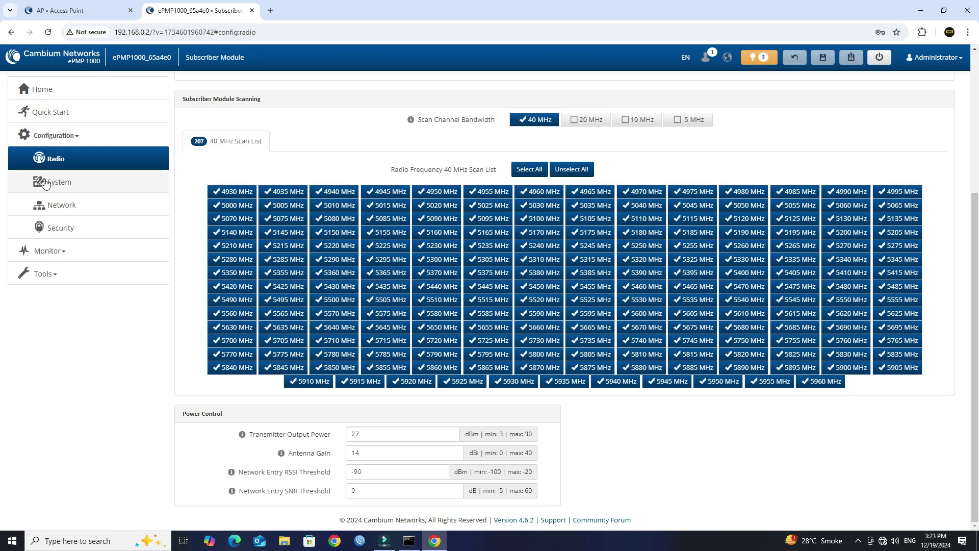
# Change the Device Name on the System page to Client, accept the cnMaestro prompt and submit.
pyautogui.click(94, 186)
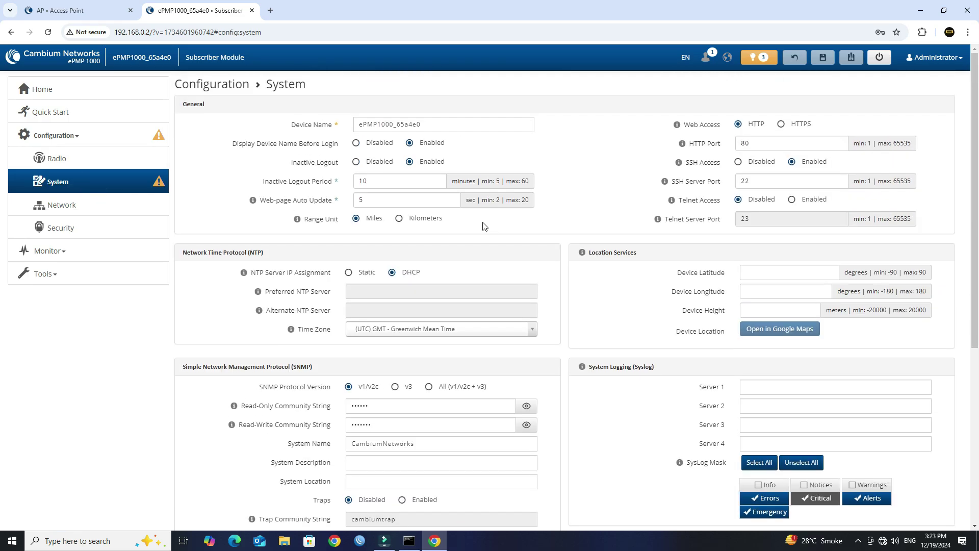
pyautogui.doubleClick(439, 124)
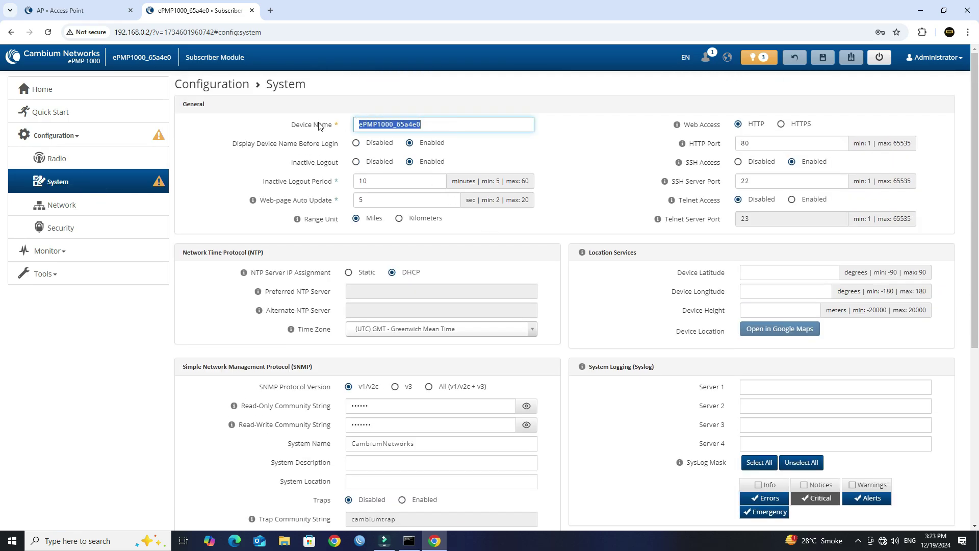
pyautogui.write('Cl')
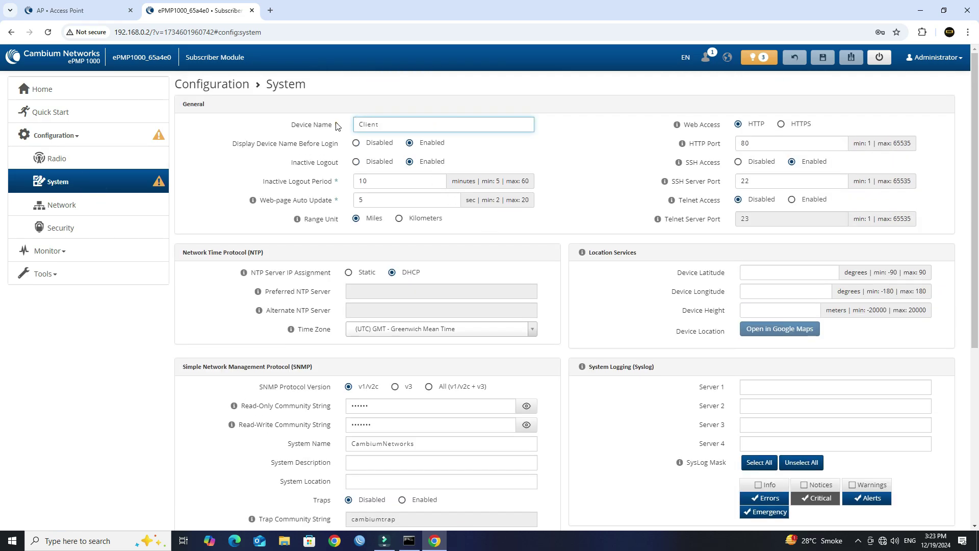
pyautogui.write('ient')
pyautogui.click(568, 136)
pyautogui.click(824, 56)
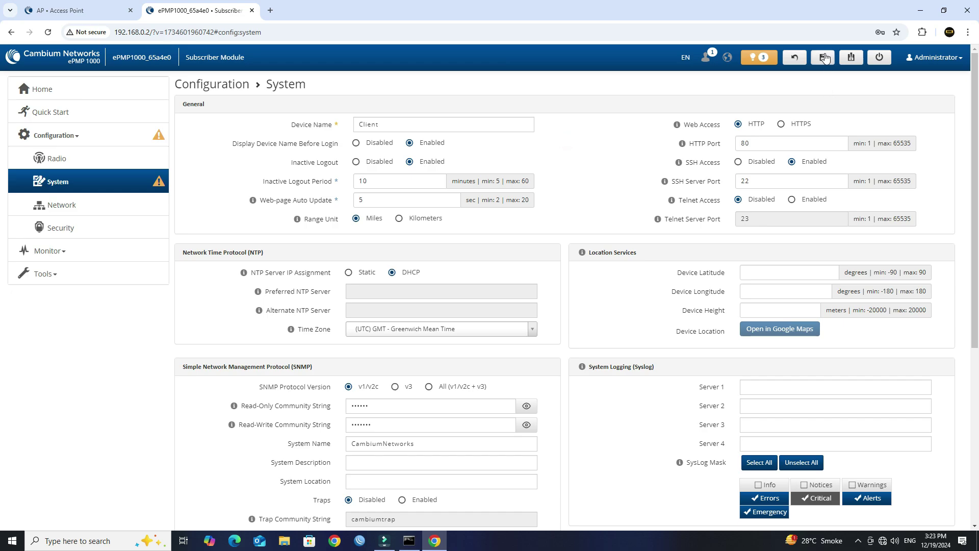
pyautogui.click(540, 185)
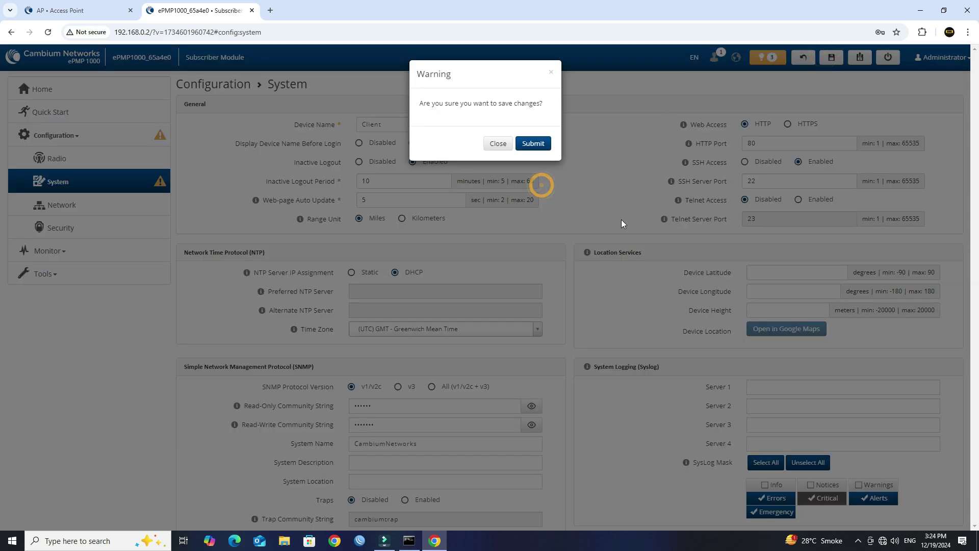
pyautogui.click(526, 148)
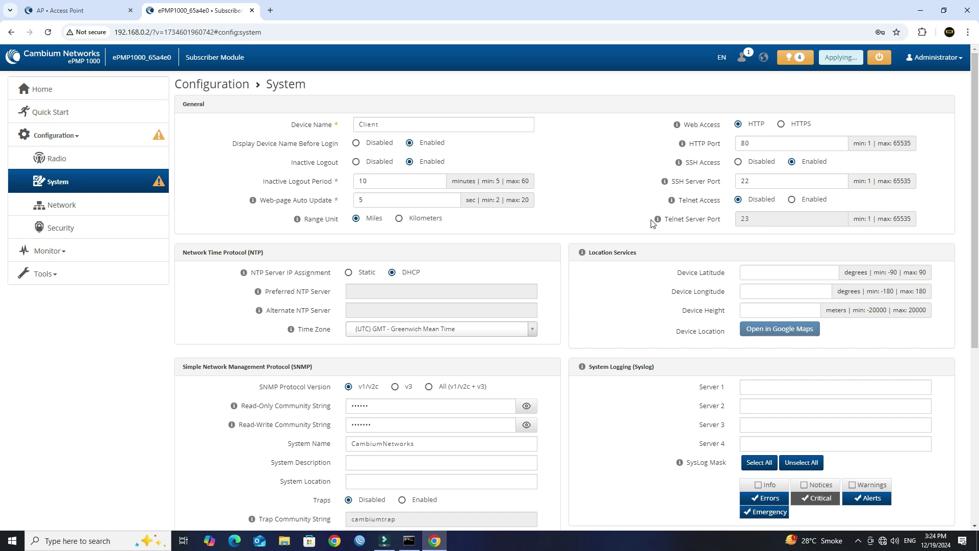
# Switch the Network page's IP assignment to Static with IP address 192.168.0.201.
pyautogui.click(56, 207)
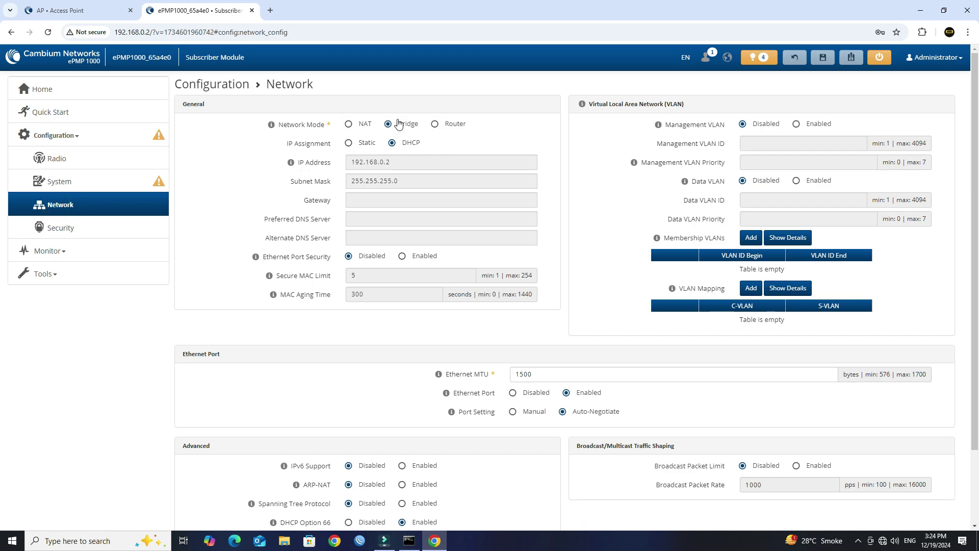
pyautogui.moveTo(307, 124); pyautogui.dragTo(332, 125)
pyautogui.click(367, 144)
pyautogui.click(402, 158)
pyautogui.write('0')
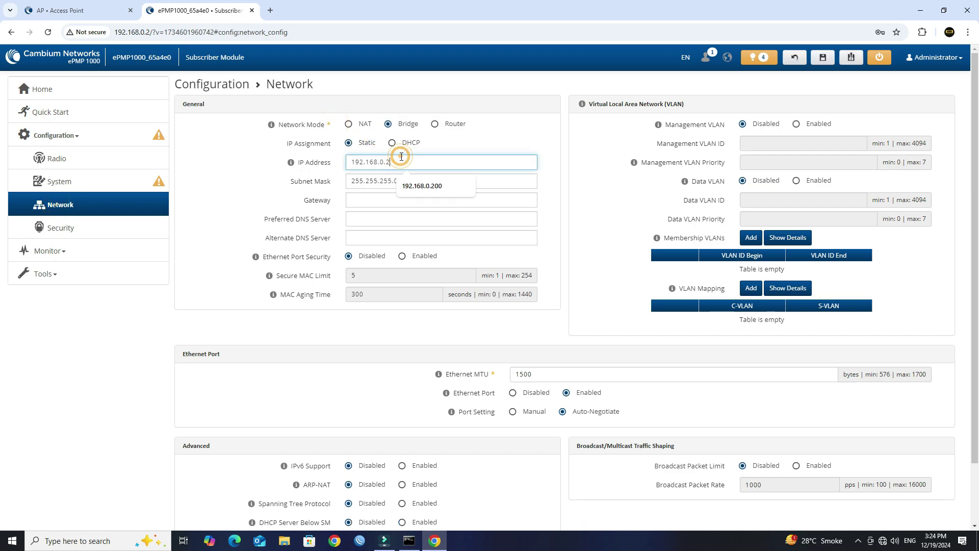
pyautogui.write('1')
# Set gateway 192.168.0.1, preferred DNS 8.8.8.8 and alternate DNS 4.2.2.2.
pyautogui.click(396, 199)
pyautogui.click(410, 221)
pyautogui.click(415, 218)
pyautogui.click(414, 243)
pyautogui.click(414, 238)
pyautogui.click(416, 257)
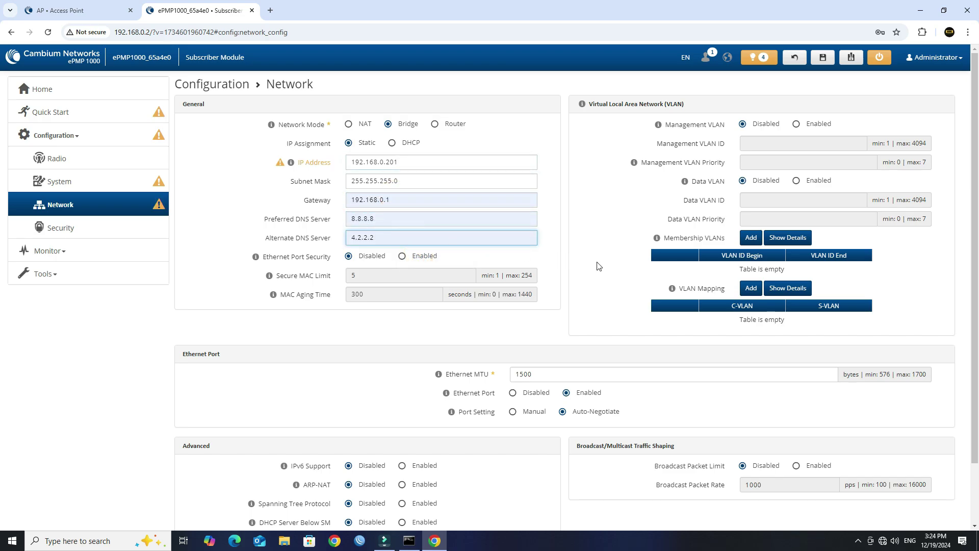
pyautogui.scroll(-2, 598, 265)
pyautogui.scroll(2, 607, 240)
pyautogui.click(604, 234)
# Save and submit the network settings, then reboot the radio.
pyautogui.click(825, 61)
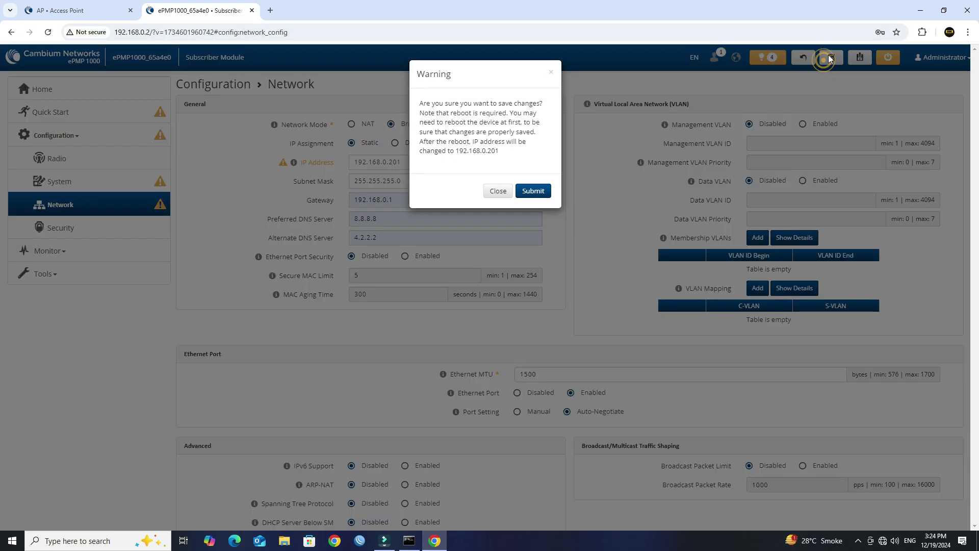
pyautogui.click(525, 191)
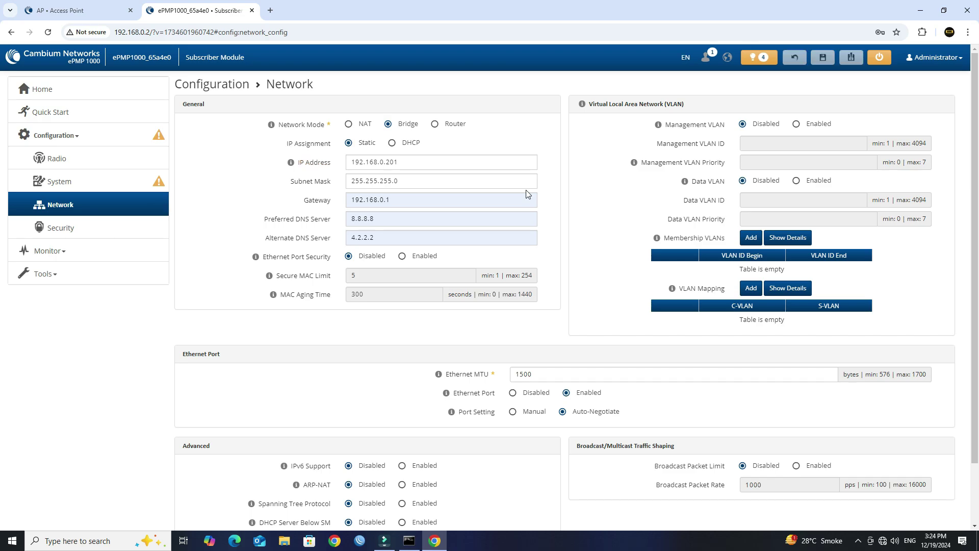
pyautogui.click(877, 59)
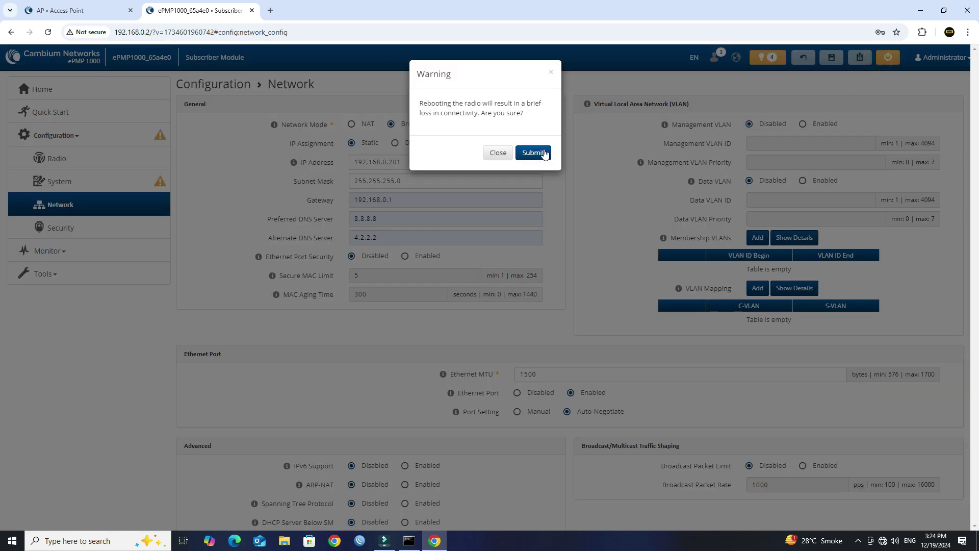
pyautogui.click(537, 153)
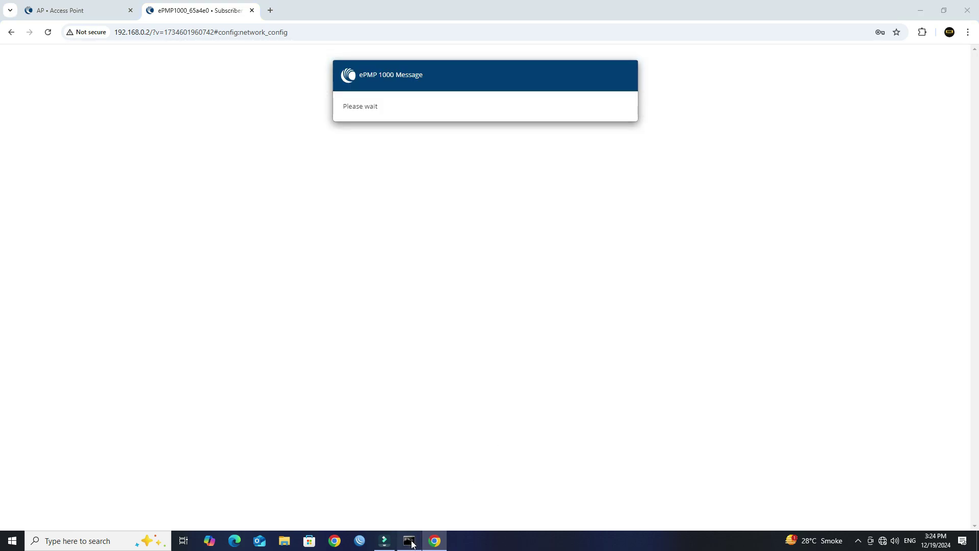
# Run 'ping 192.168.0.201 -t' in a new Command Prompt, placing the 192.168.0.200 ping window below it.
pyautogui.click(410, 541)
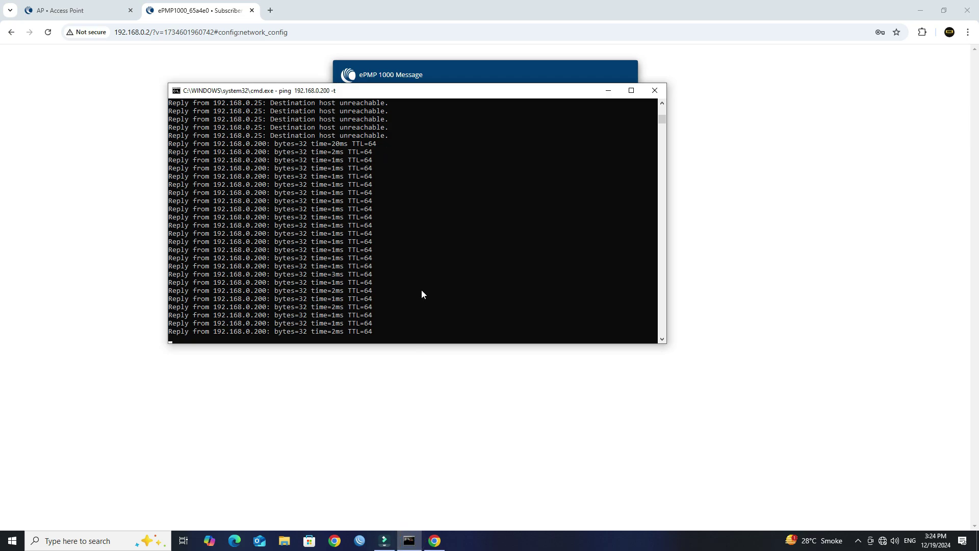
pyautogui.press('super+r')
pyautogui.write('cmd')
pyautogui.press('Return')
pyautogui.write('ping 192.')
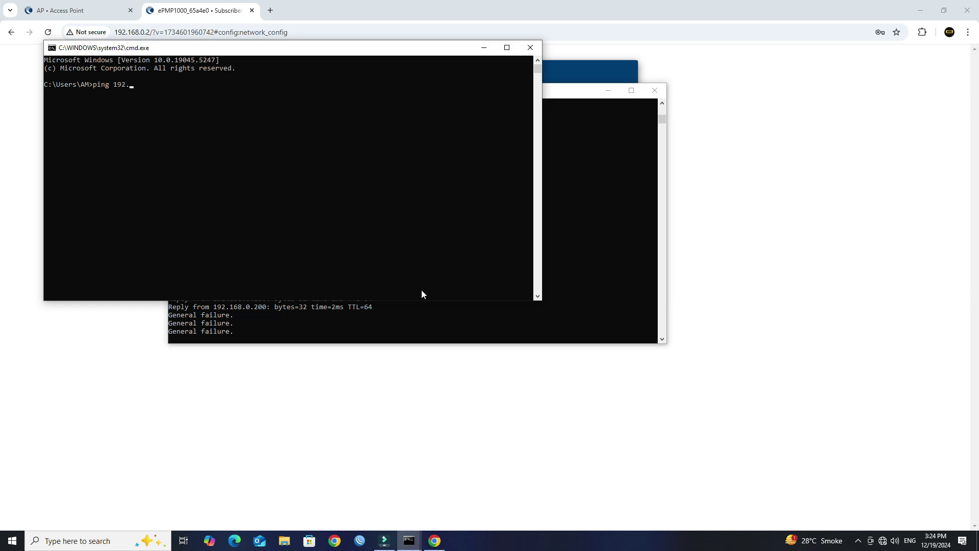
pyautogui.write('168.0.201 -t')
pyautogui.press('Return')
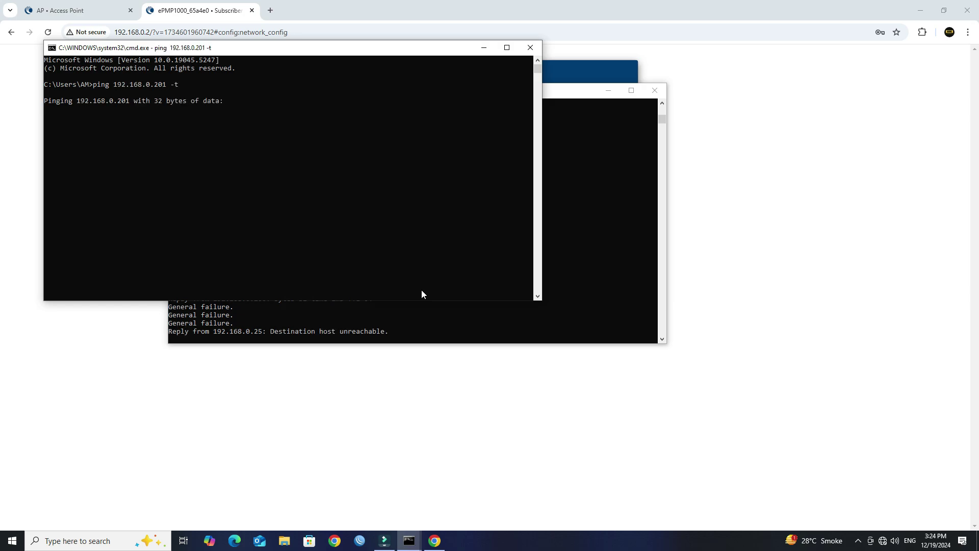
pyautogui.click(613, 219)
pyautogui.moveTo(485, 91); pyautogui.dragTo(357, 263)
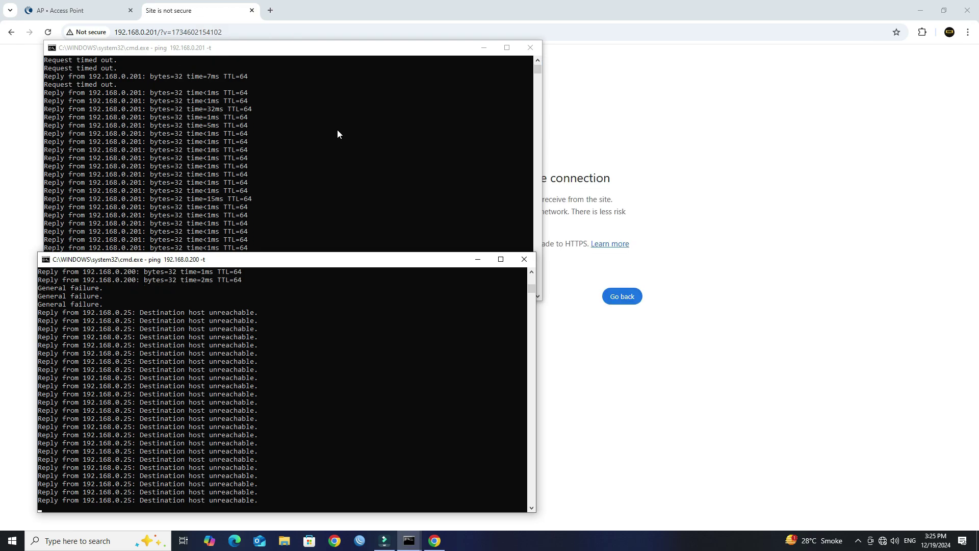
# Log in to 192.168.0.201 with the administrator username and password, declining to save the password.
pyautogui.click(674, 345)
pyautogui.click(374, 301)
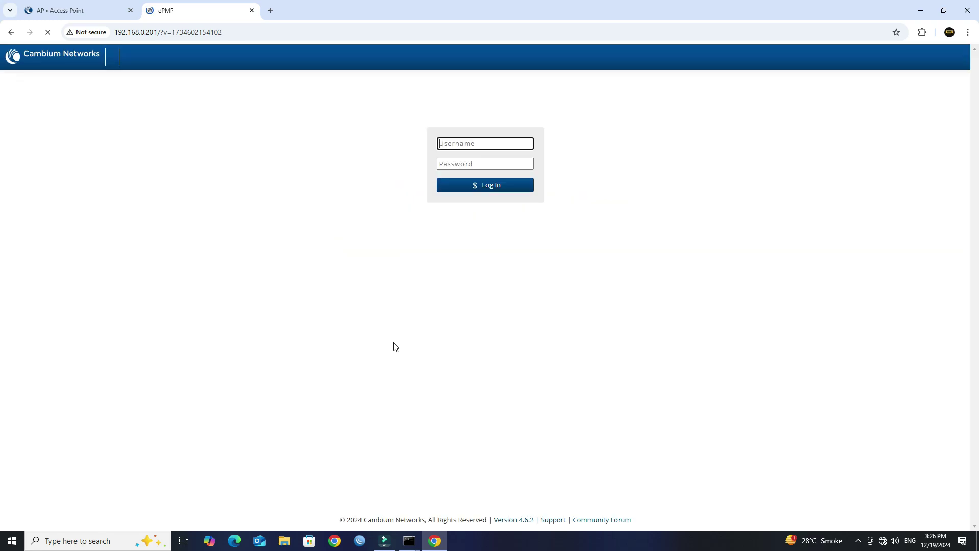
pyautogui.write('admin')
pyautogui.press('Tab')
pyautogui.write('adm')
pyautogui.press('Return')
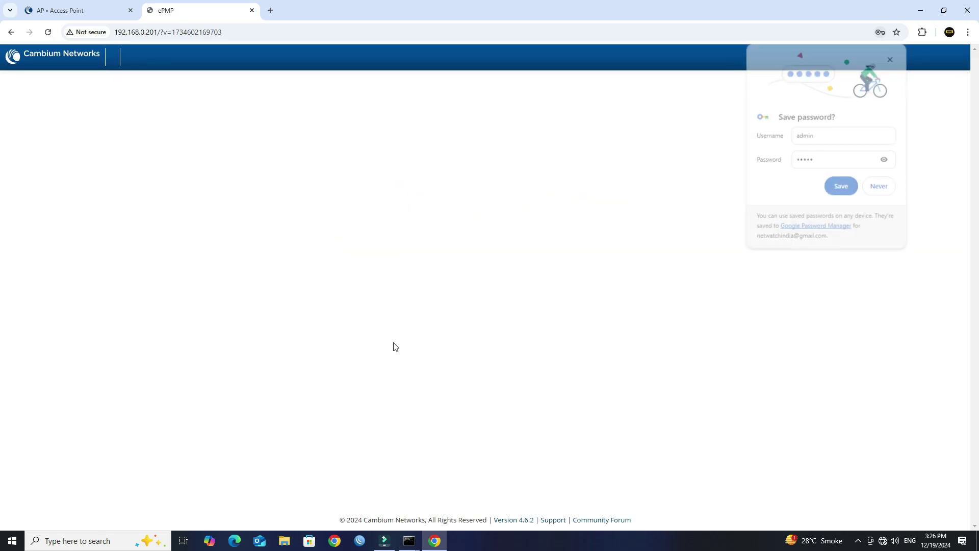
pyautogui.click(880, 186)
# Confirm the Home page shows 100% link quality, then minimize the 192.168.0.201 ping window.
pyautogui.moveTo(771, 237); pyautogui.dragTo(742, 239)
pyautogui.click(755, 405)
pyautogui.click(408, 542)
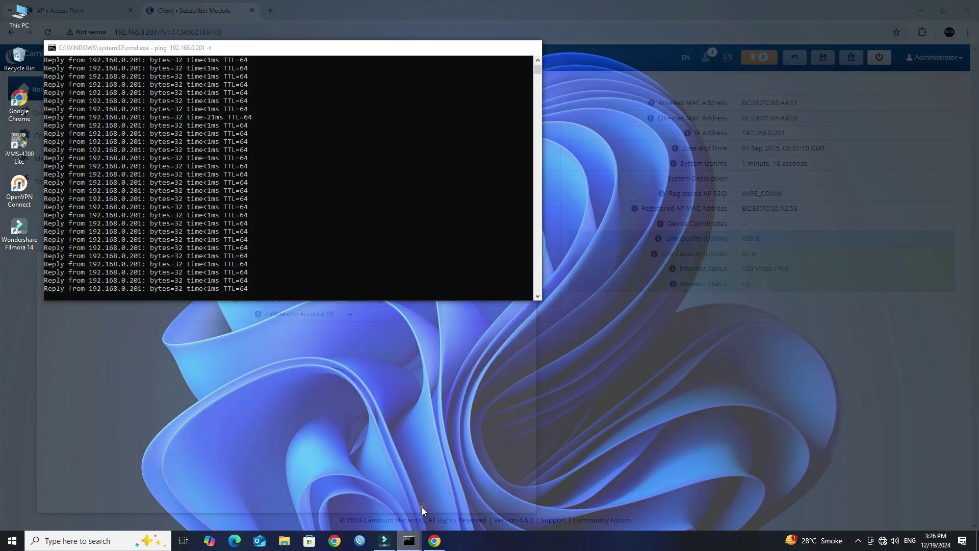
pyautogui.click(421, 507)
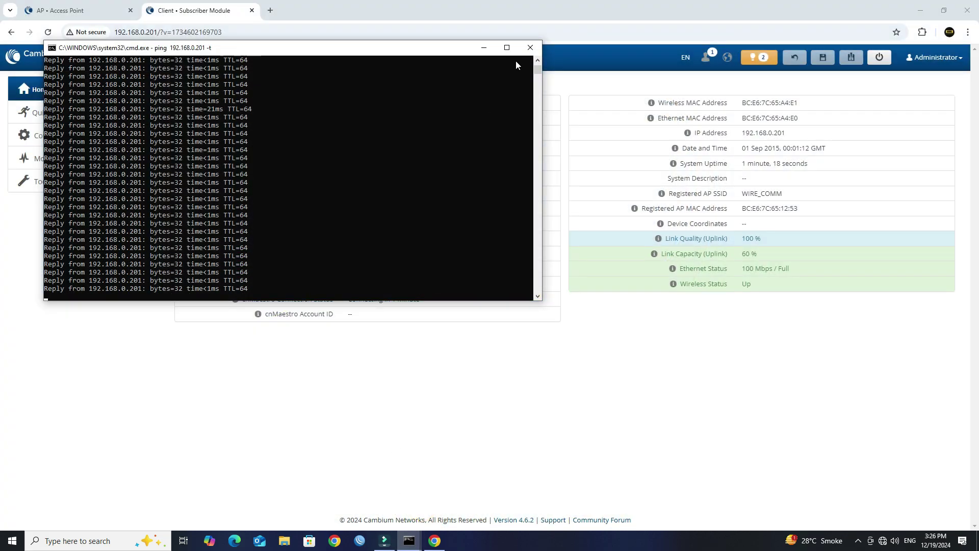
pyautogui.click(530, 47)
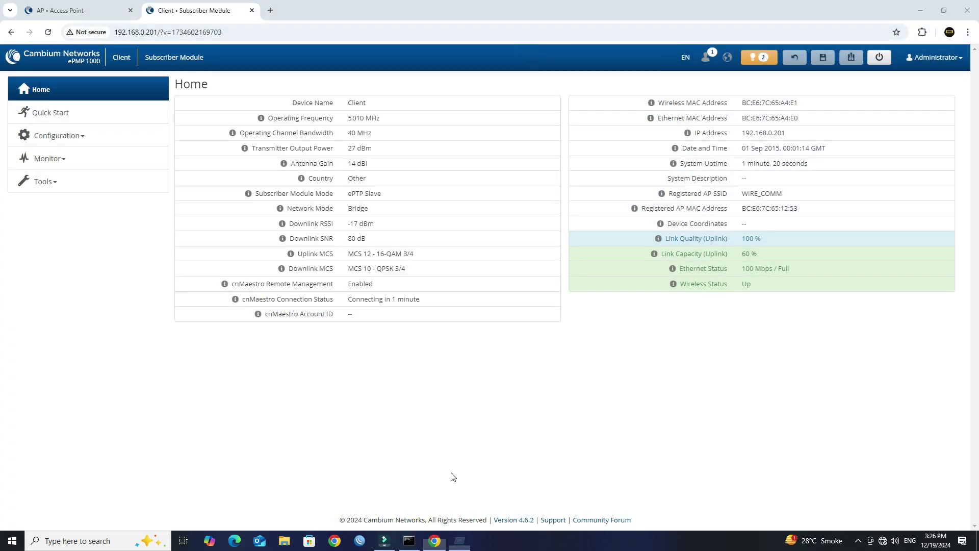
# Via ncpa.cpl, set LAN 1's IPv4 to obtain IP and DNS automatically, then close the window.
pyautogui.press('super+r')
pyautogui.write('ncpa.cpl')
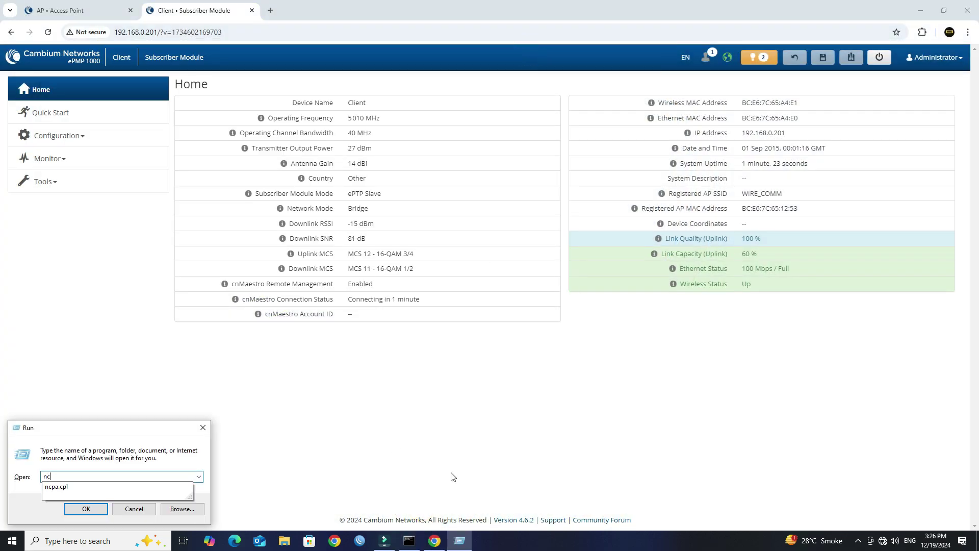
pyautogui.press('Return')
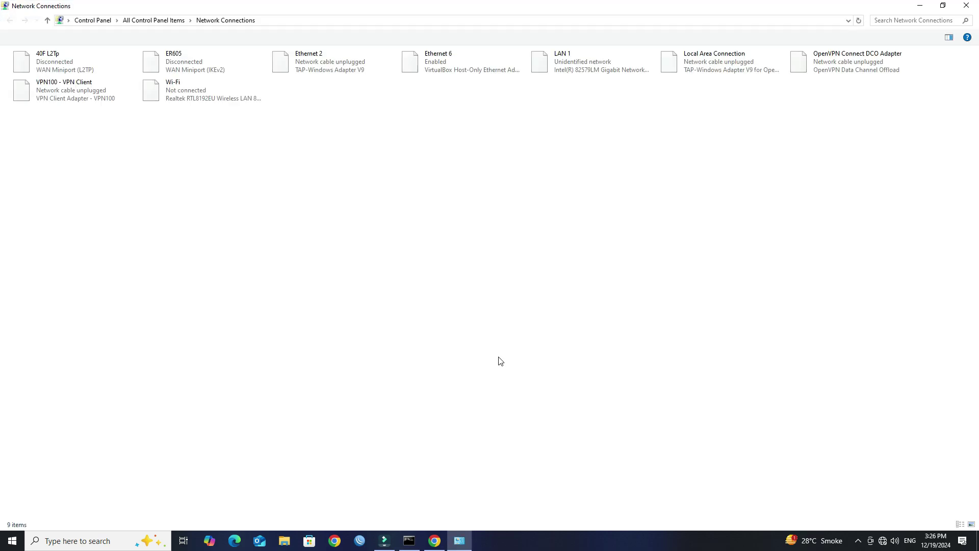
pyautogui.rightClick(593, 58)
pyautogui.click(628, 155)
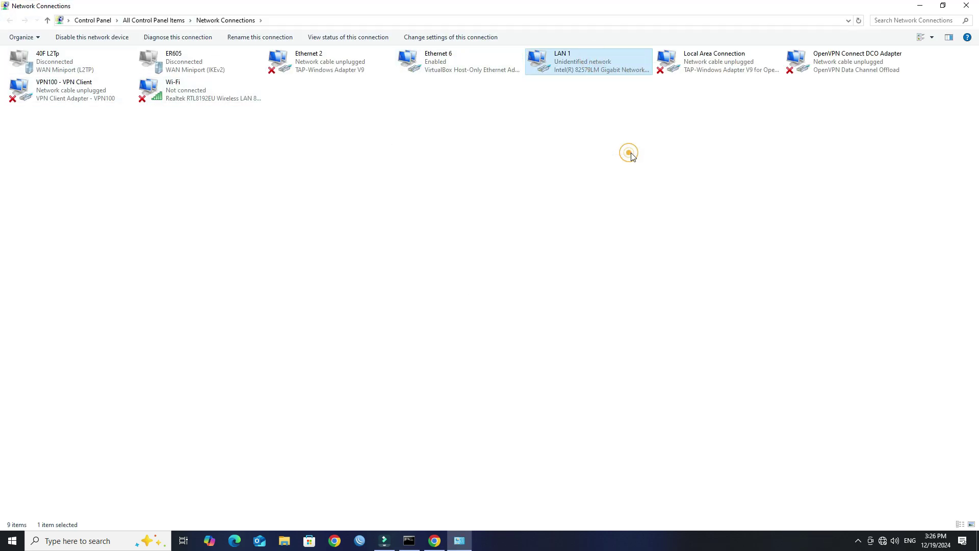
pyautogui.click(115, 164)
pyautogui.doubleClick(114, 165)
pyautogui.click(90, 148)
pyautogui.click(100, 215)
pyautogui.click(153, 296)
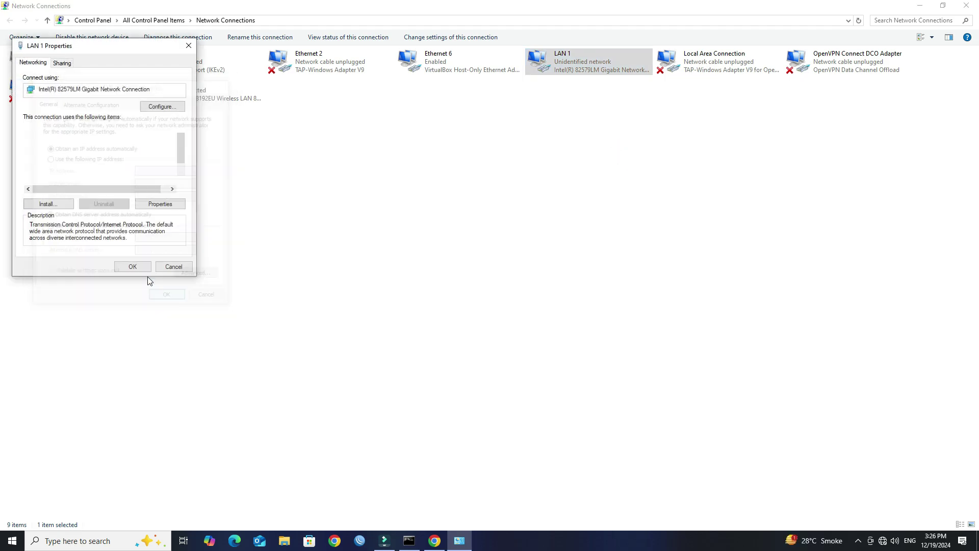
pyautogui.click(143, 269)
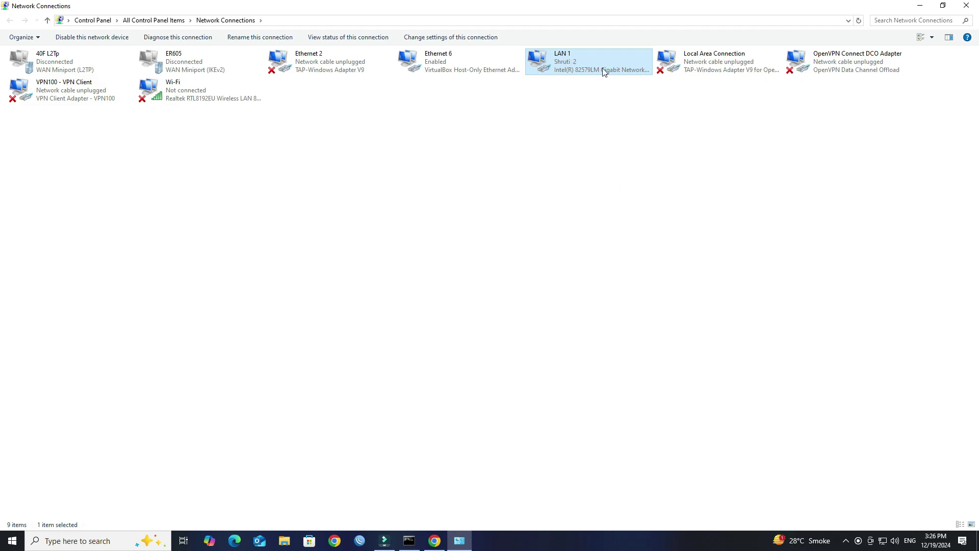
pyautogui.click(967, 6)
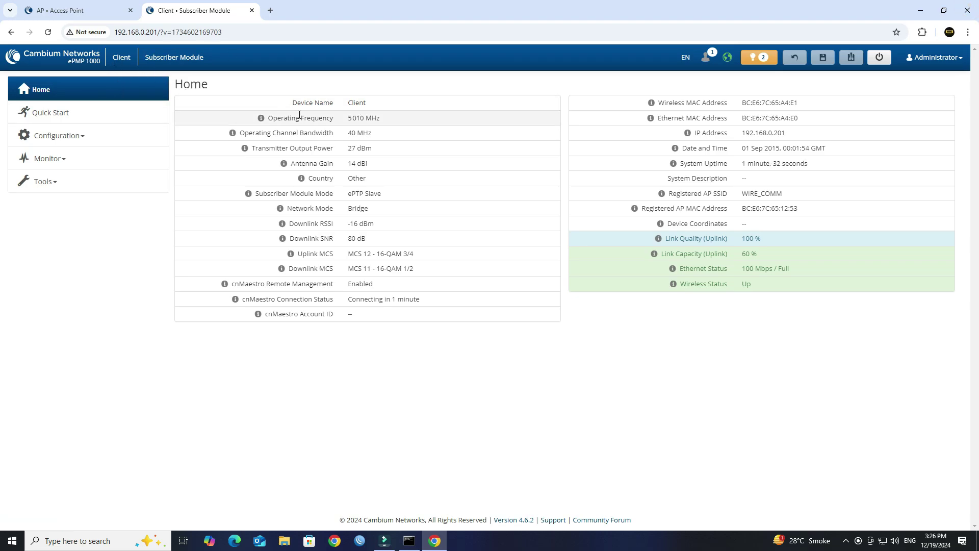
pyautogui.click(270, 12)
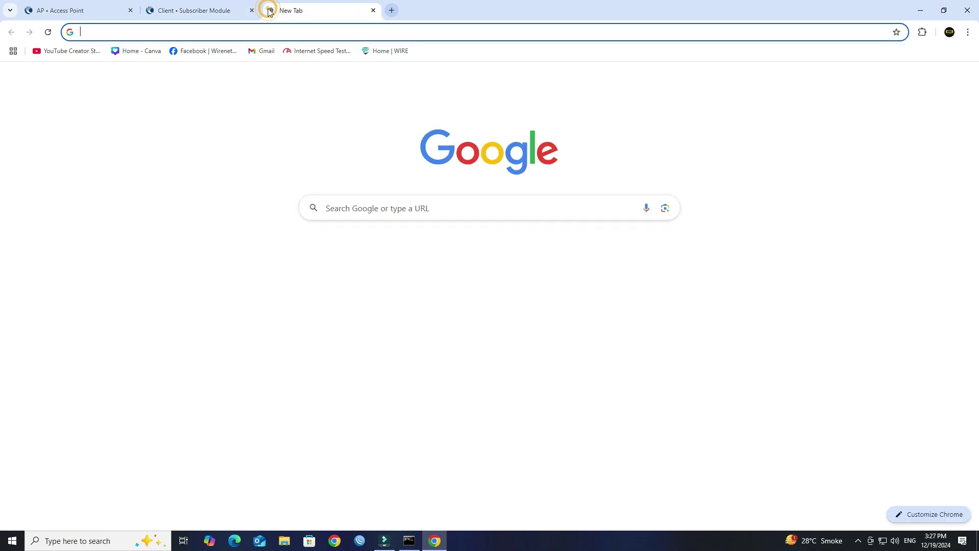
pyautogui.write('you')
pyautogui.press('Down')
pyautogui.press('Down')
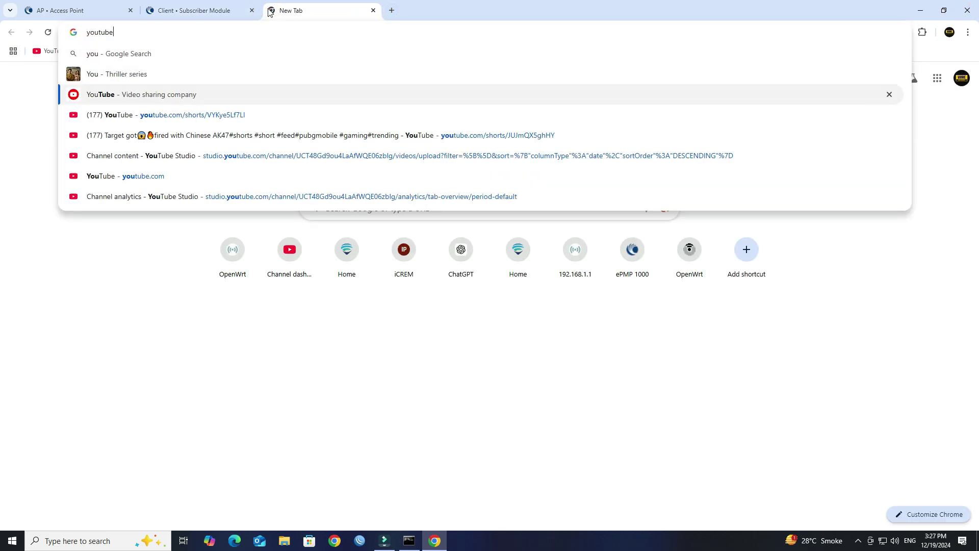
pyautogui.press('Return')
pyautogui.click(374, 11)
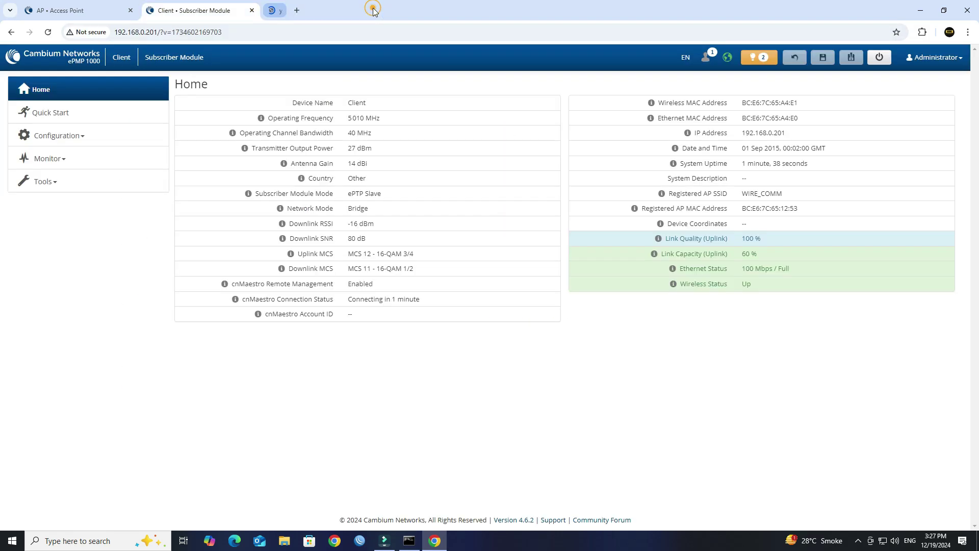
pyautogui.click(276, 9)
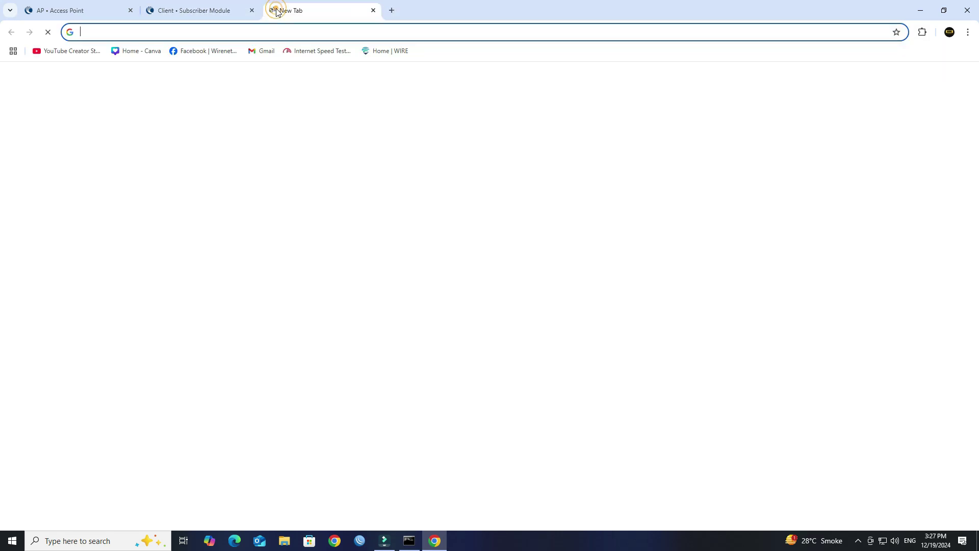
pyautogui.write('fast')
pyautogui.press('Return')
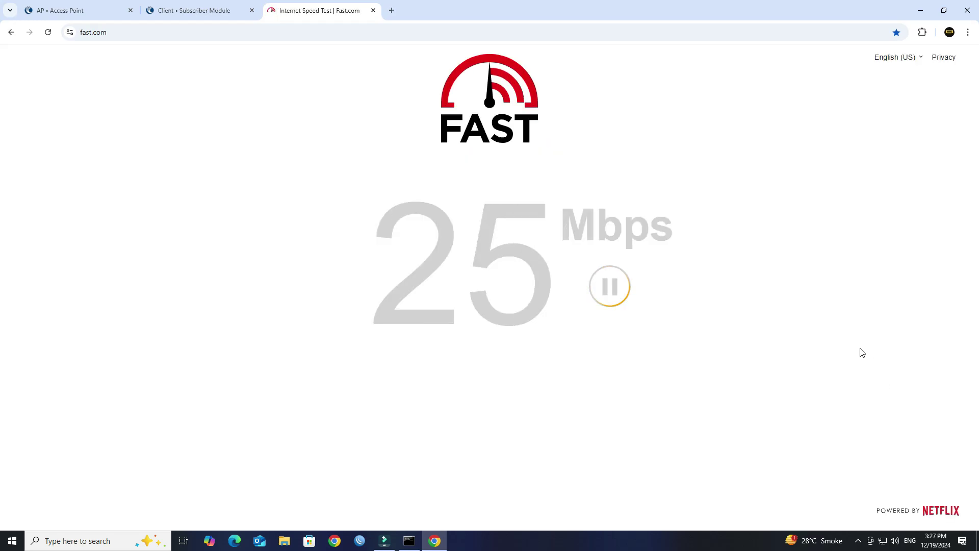
pyautogui.click(373, 10)
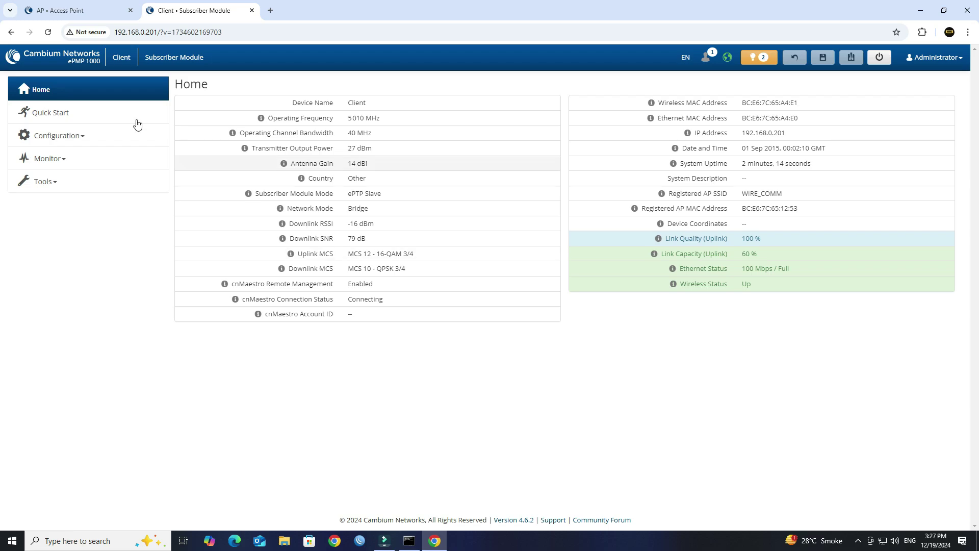
# Log out of the client radio, then close the browser and the remaining ping window.
pyautogui.click(933, 59)
pyautogui.click(933, 87)
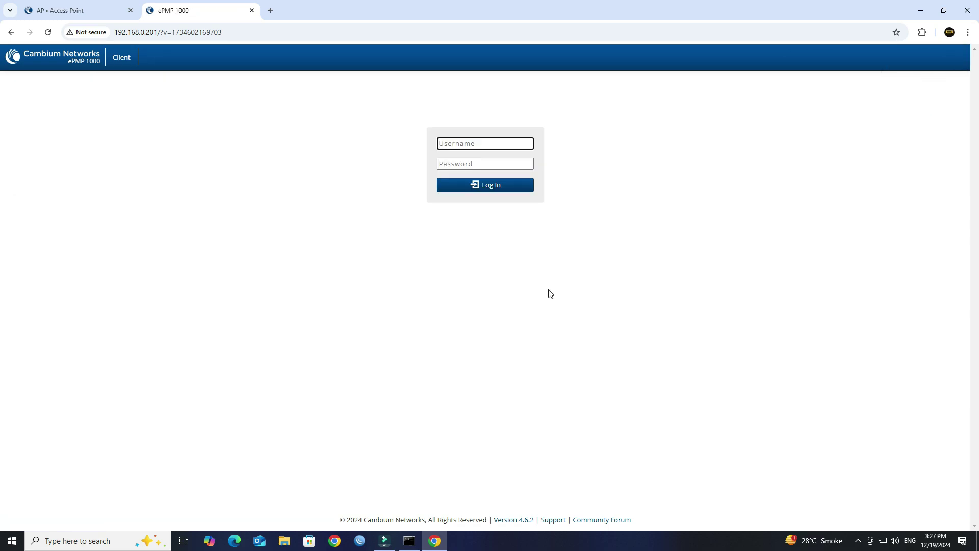
pyautogui.click(968, 10)
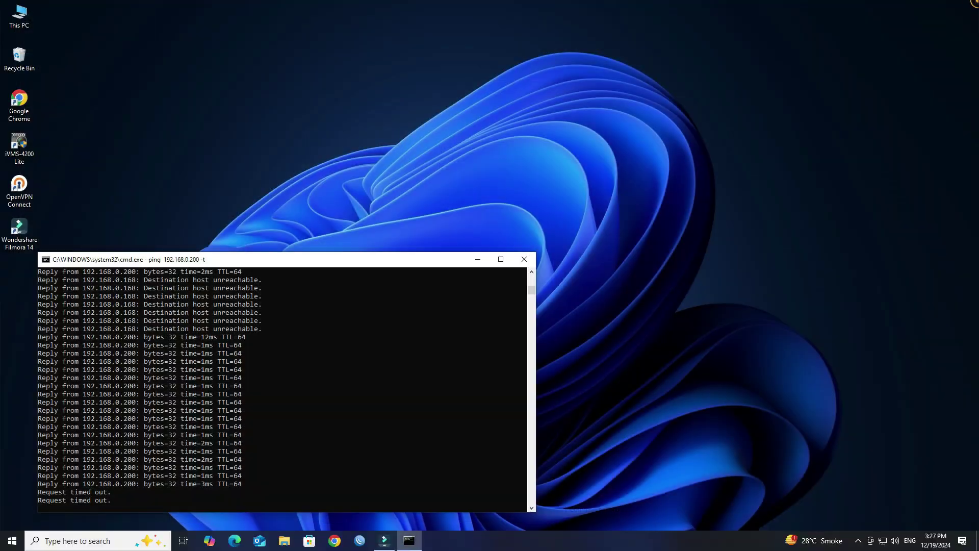
pyautogui.click(524, 259)
# Refresh the desktop twice from its right-click menu.
pyautogui.rightClick(368, 211)
pyautogui.click(403, 238)
pyautogui.rightClick(408, 234)
pyautogui.click(435, 264)
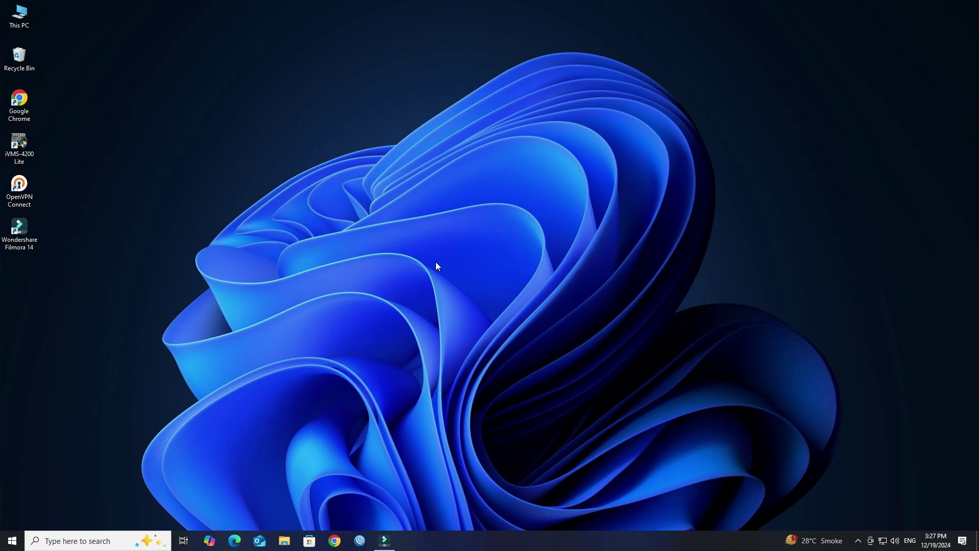